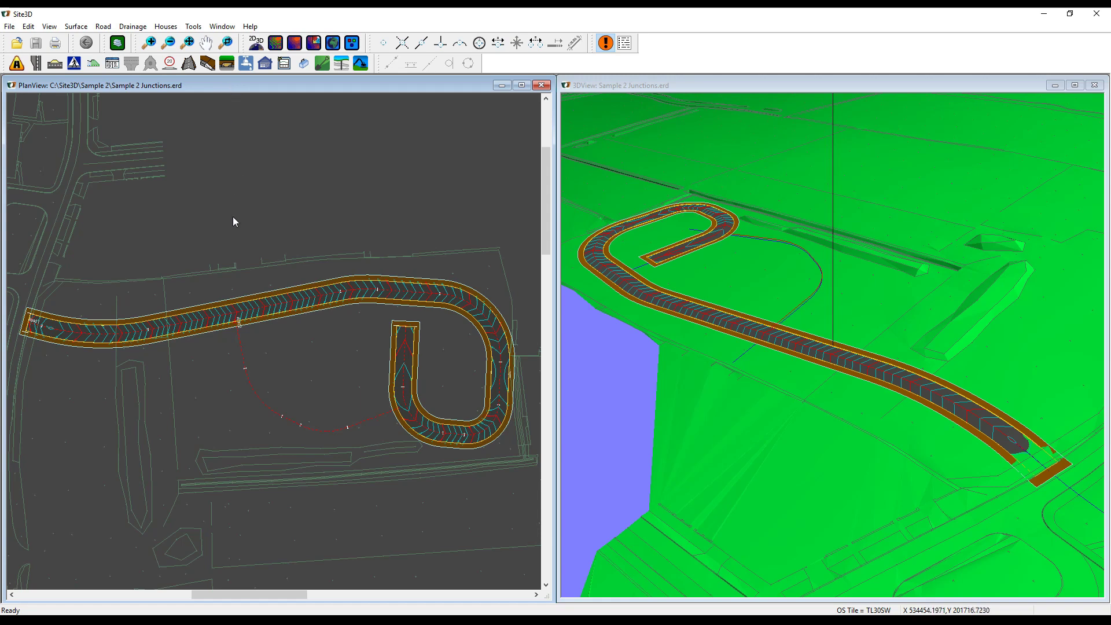
- Zoom the plan view in on Road 2 where its centreline meets Road 1
{"action": "scroll", "coordinate": [245, 340], "scroll_direction": "up", "scroll_amount": 5}
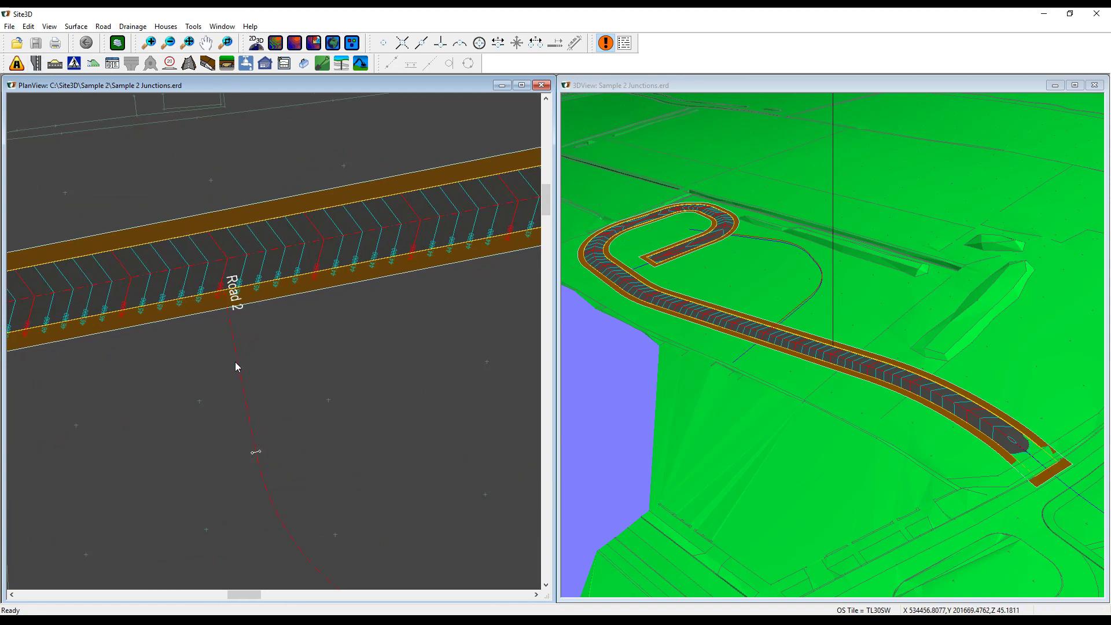
- Add 2.4m channels, 125.0mm kerbs and 1.8m footways to both sides of Road 2
{"action": "left_click", "coordinate": [17, 63]}
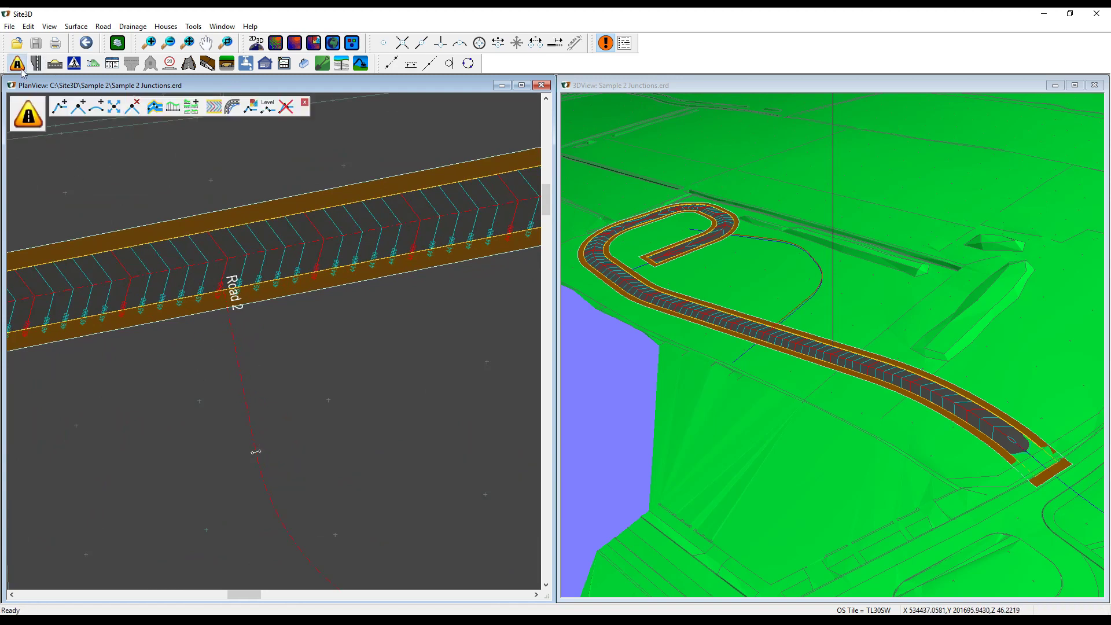
{"action": "left_click", "coordinate": [155, 106]}
{"action": "left_click", "coordinate": [240, 268]}
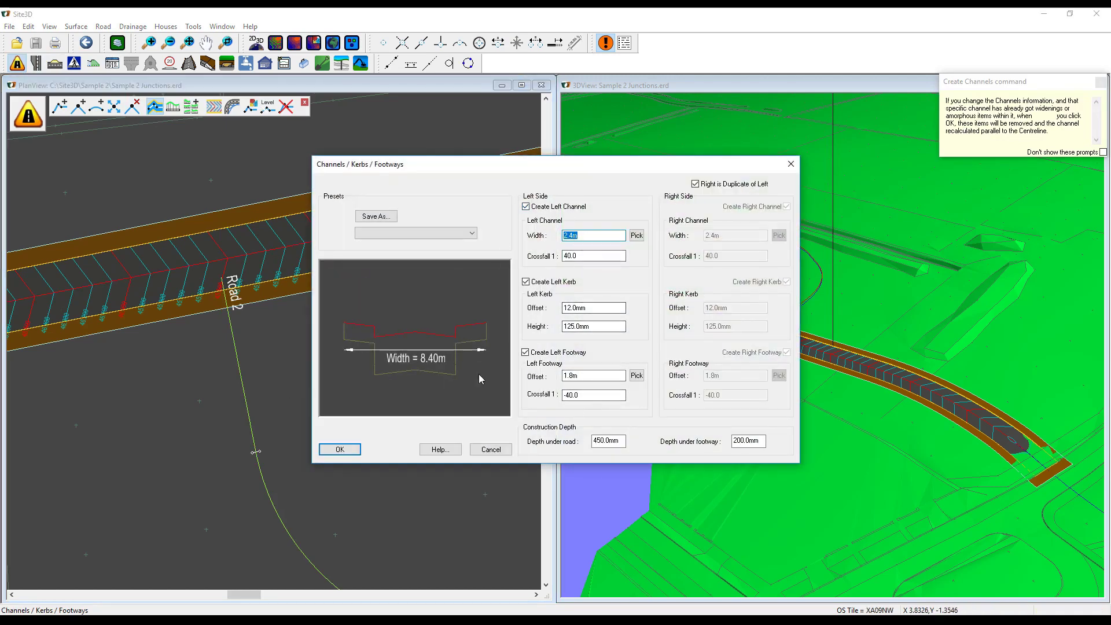
{"action": "left_click", "coordinate": [326, 449]}
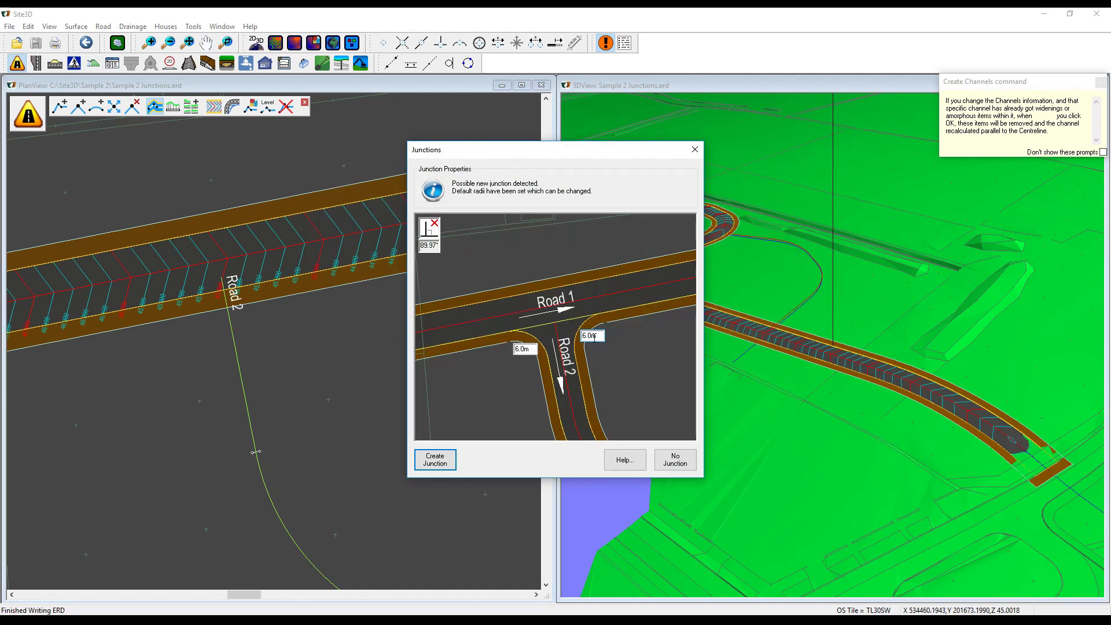
- Build the Road 1/Road 2 T-junction with 6.0m left and 10.0m right radii, then the second junction
{"action": "type", "text": "10"}
{"action": "key", "text": "Tab"}
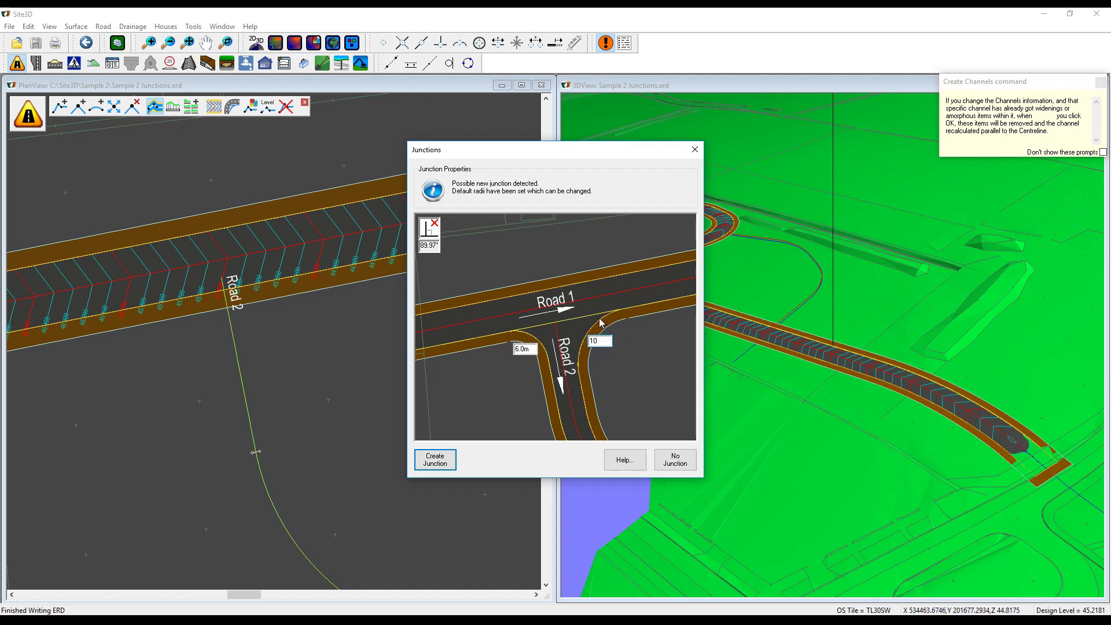
{"action": "left_click", "coordinate": [438, 466]}
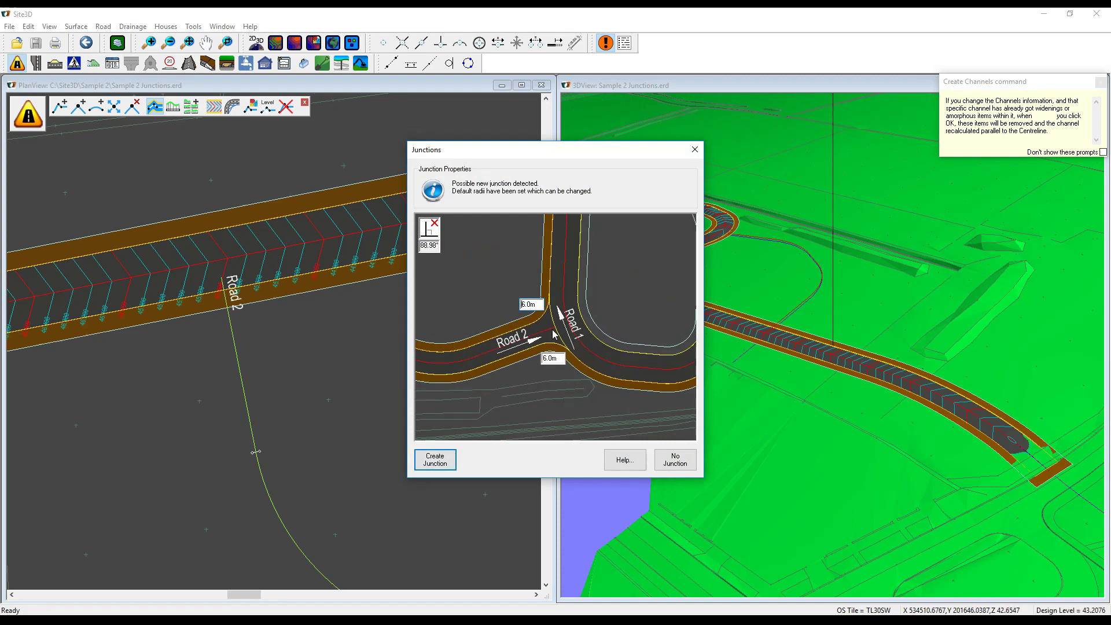
{"action": "left_click", "coordinate": [435, 459]}
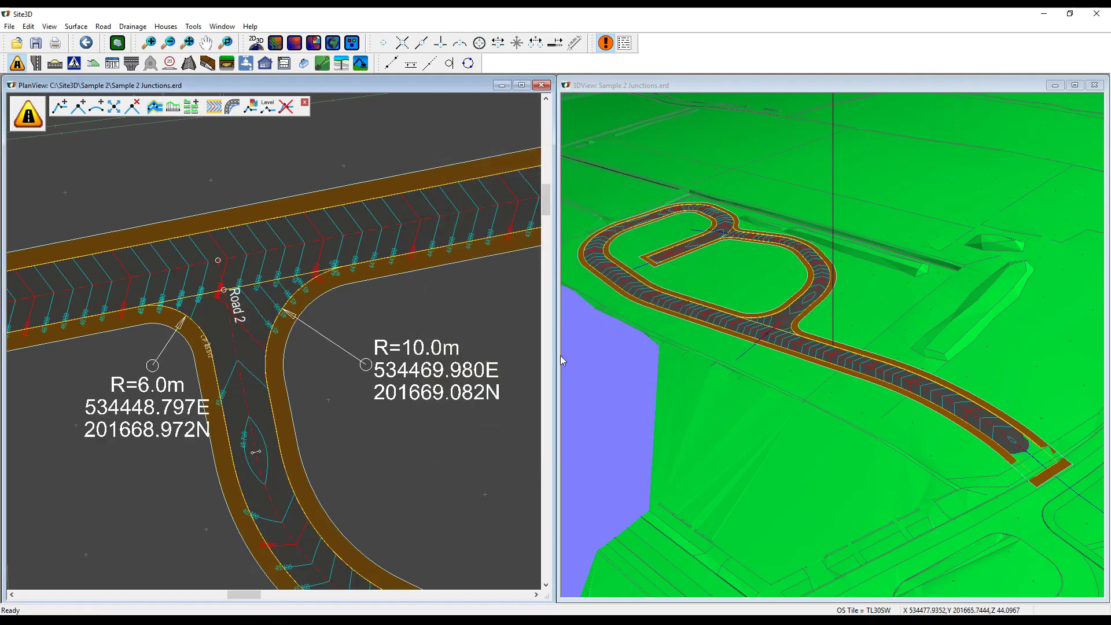
- Move Road 2's centreline point at the T-junction slightly to the right
{"action": "middle_click_drag", "start_coordinate": [259, 376], "coordinate": [267, 366]}
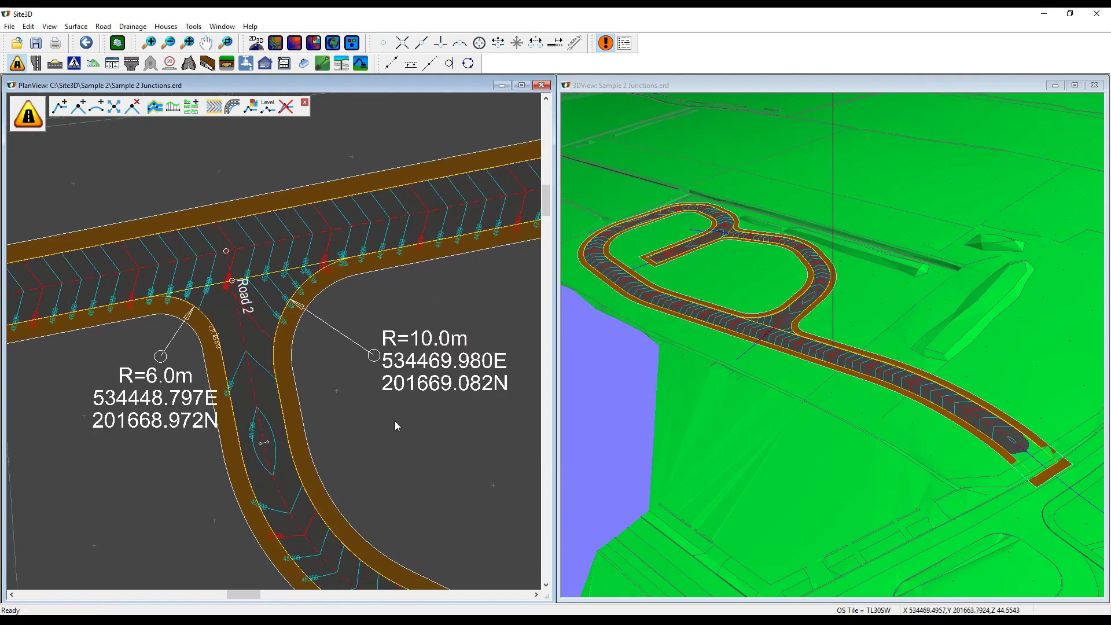
{"action": "left_click", "coordinate": [114, 106]}
{"action": "left_click_drag", "start_coordinate": [231, 281], "coordinate": [238, 310]}
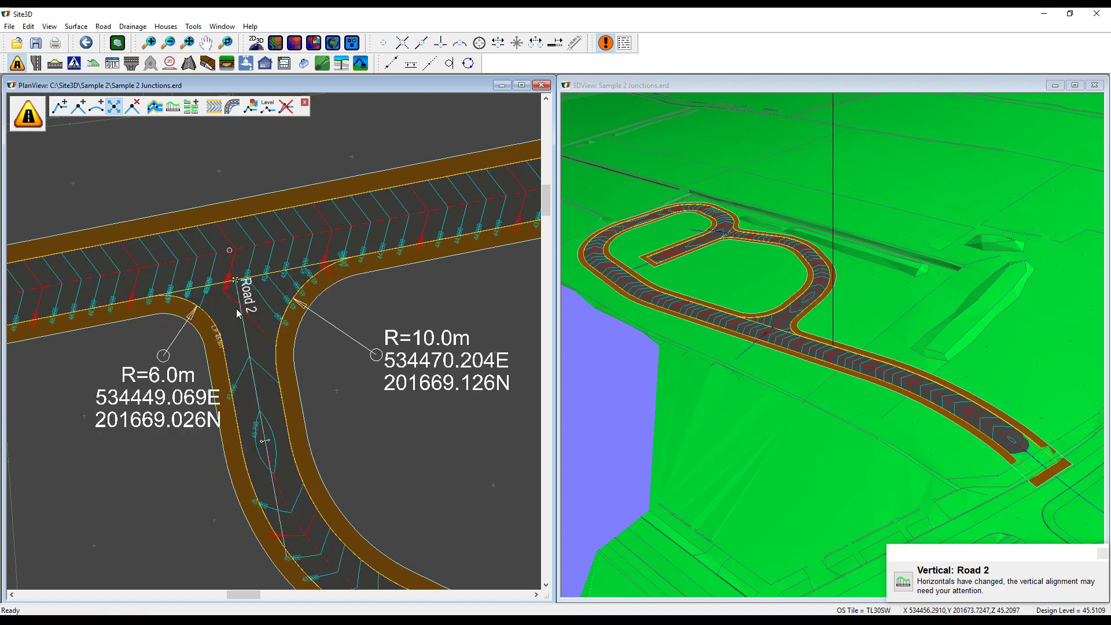
- Extend the dead-end spur north onto the loop road and create the junction with 6.0m radii
{"action": "scroll", "coordinate": [237, 313], "scroll_direction": "down", "scroll_amount": 3}
{"action": "middle_click_drag", "start_coordinate": [422, 335], "coordinate": [156, 312]}
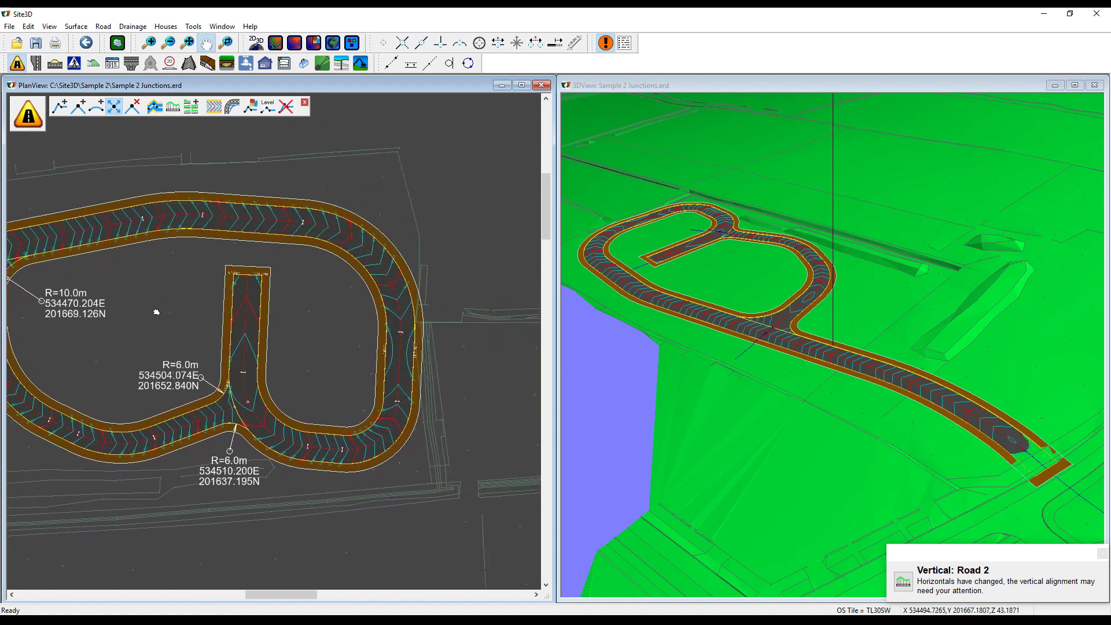
{"action": "scroll", "coordinate": [255, 310], "scroll_direction": "up", "scroll_amount": 2}
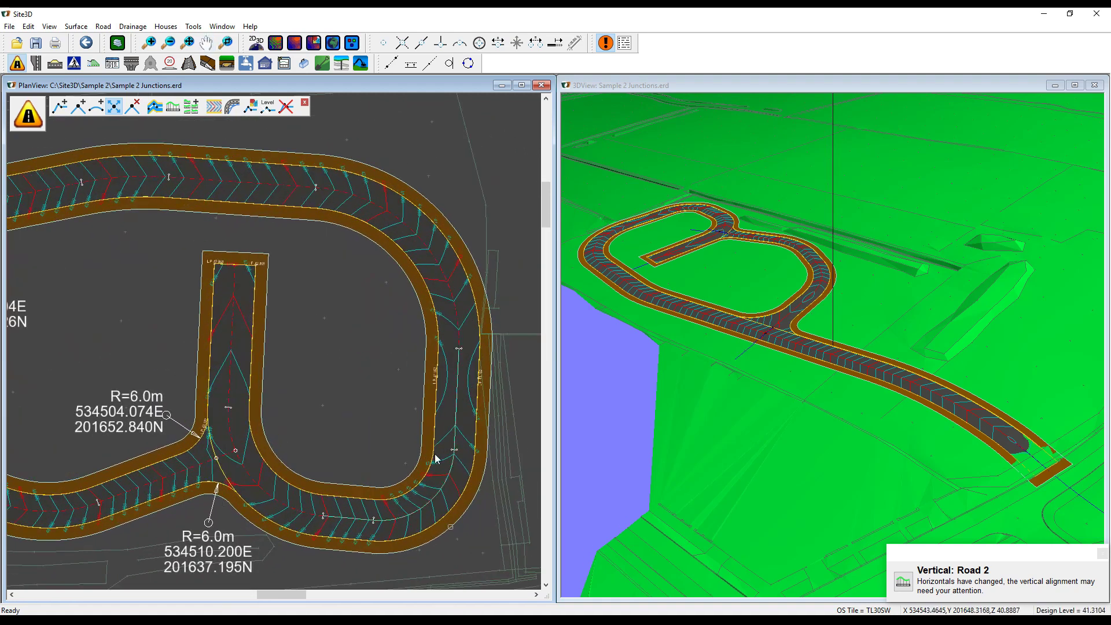
{"action": "scroll", "coordinate": [235, 263], "scroll_direction": "up", "scroll_amount": 1}
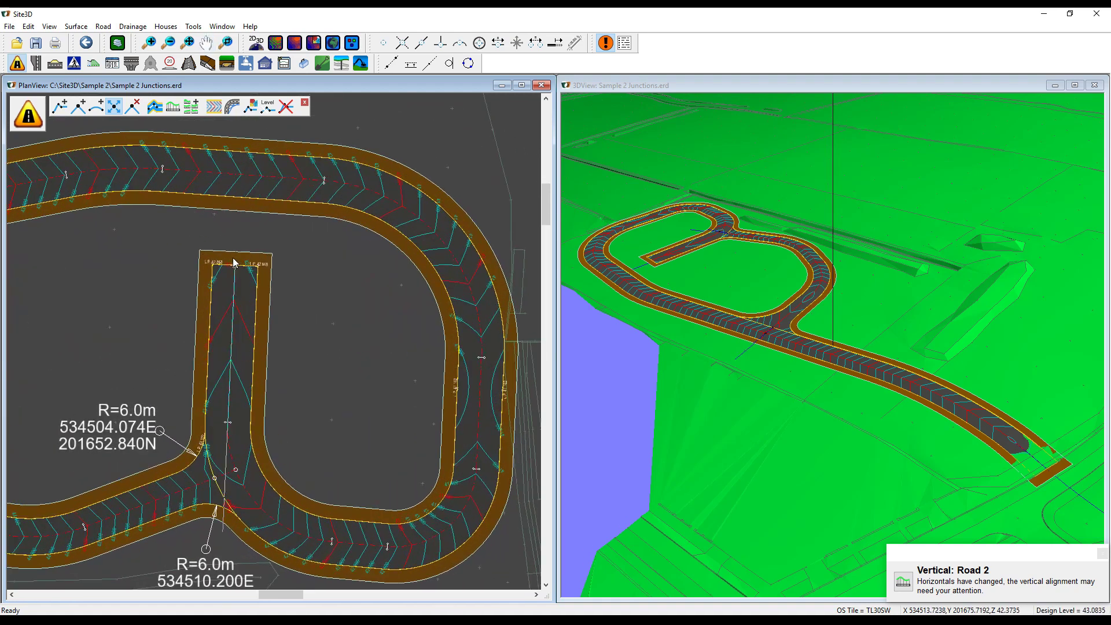
{"action": "left_click", "coordinate": [234, 262]}
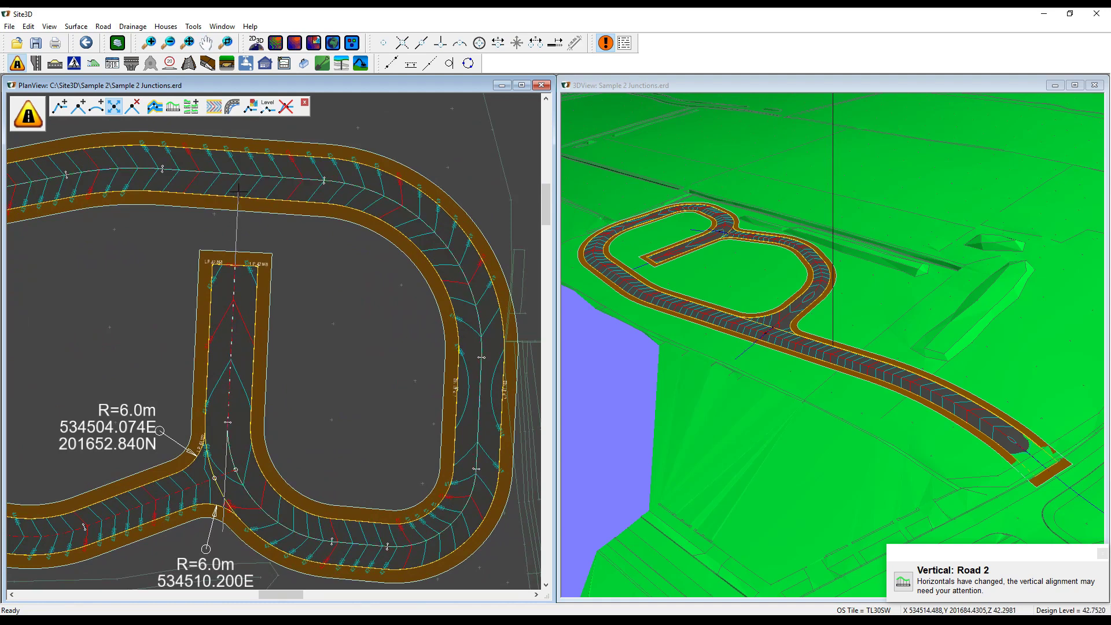
{"action": "left_click", "coordinate": [238, 191]}
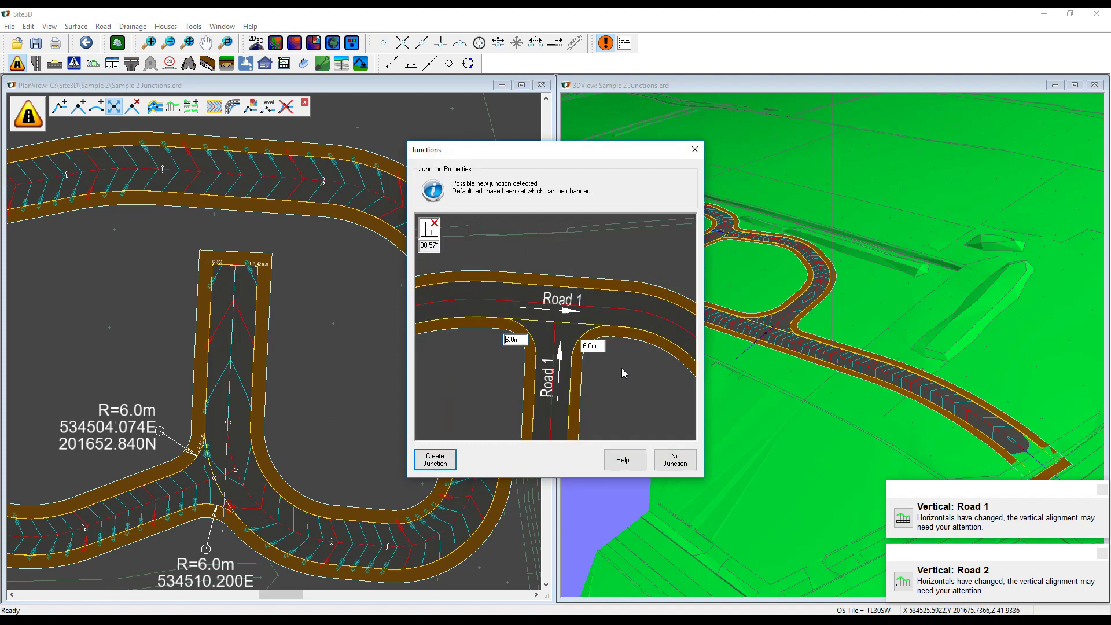
{"action": "left_click", "coordinate": [434, 461]}
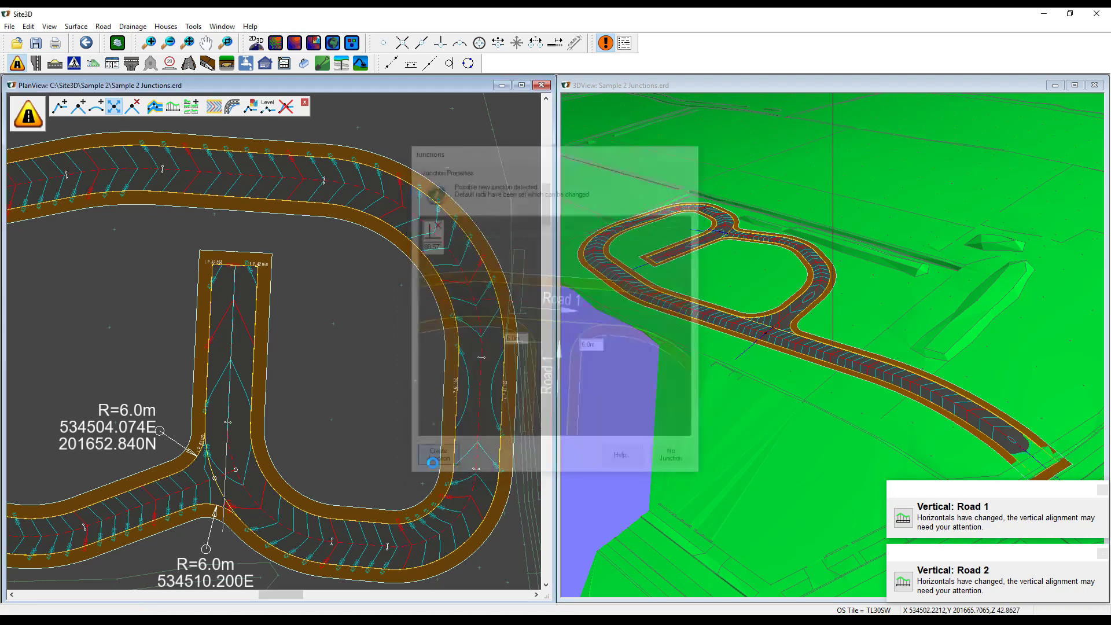
- Pan the plan to review the R=10.0m junction, the first T-junction and Road 1's start
{"action": "middle_click_drag", "start_coordinate": [264, 414], "coordinate": [366, 409]}
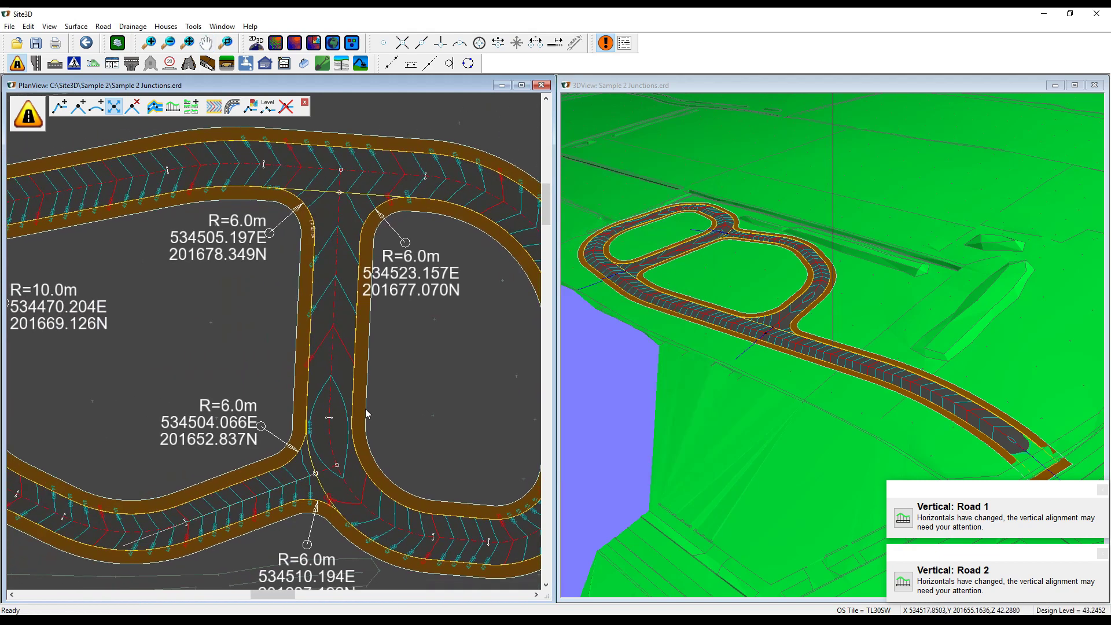
{"action": "scroll", "coordinate": [366, 409], "scroll_direction": "down", "scroll_amount": 1}
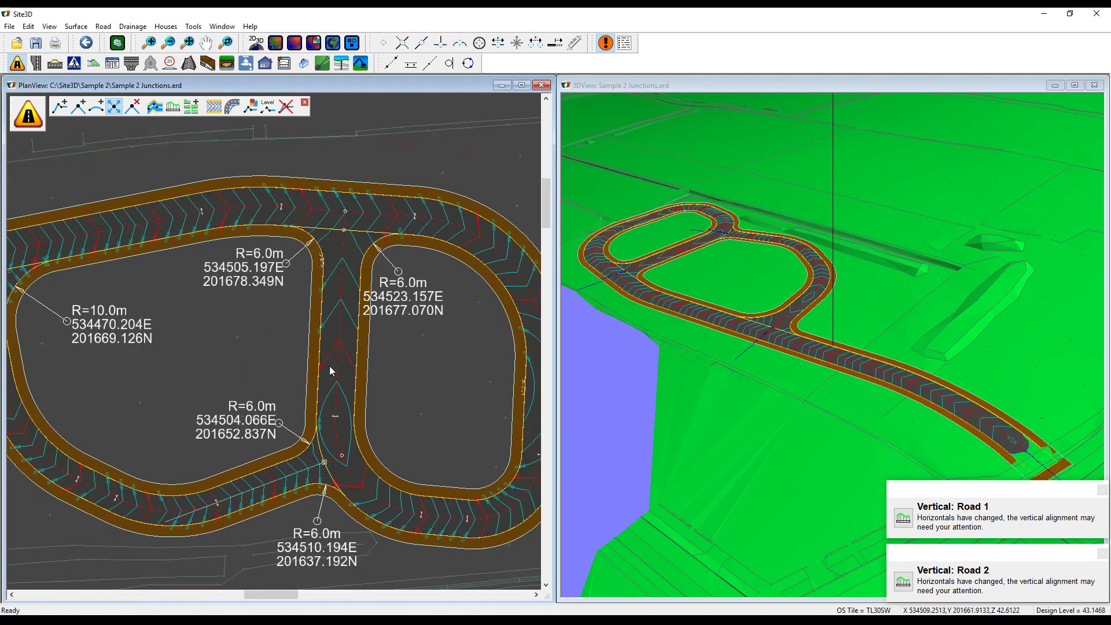
{"action": "middle_click_drag", "start_coordinate": [296, 234], "coordinate": [505, 210]}
{"action": "middle_click_drag", "start_coordinate": [173, 346], "coordinate": [528, 304]}
{"action": "scroll", "coordinate": [234, 282], "scroll_direction": "up", "scroll_amount": 4}
{"action": "middle_click_drag", "start_coordinate": [234, 282], "coordinate": [235, 336]}
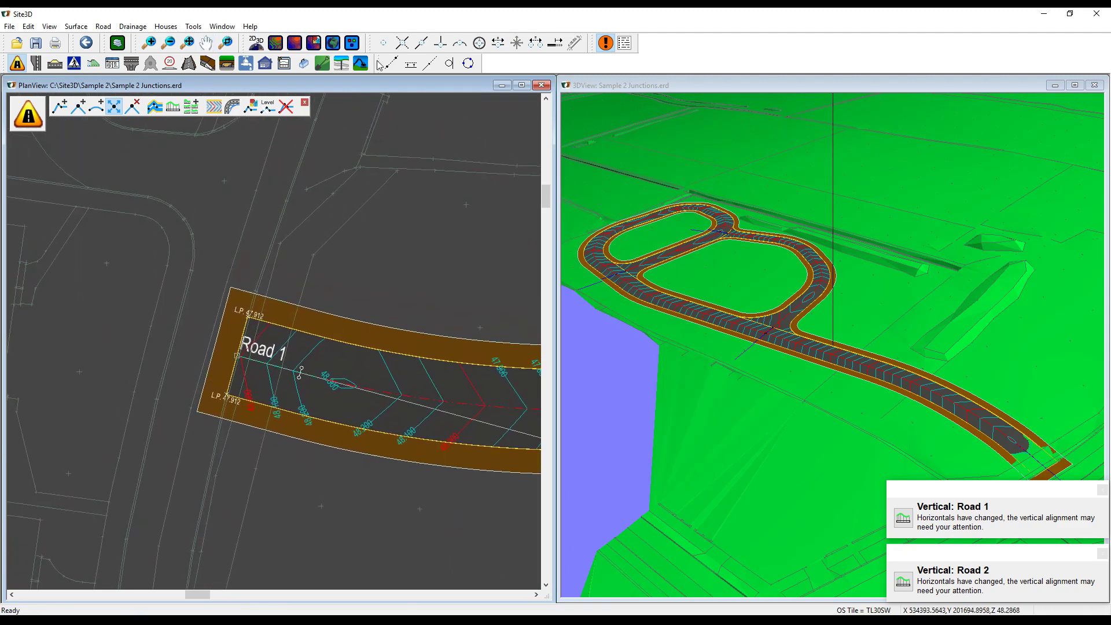
{"action": "scroll", "coordinate": [895, 427], "scroll_direction": "up", "scroll_amount": 6}
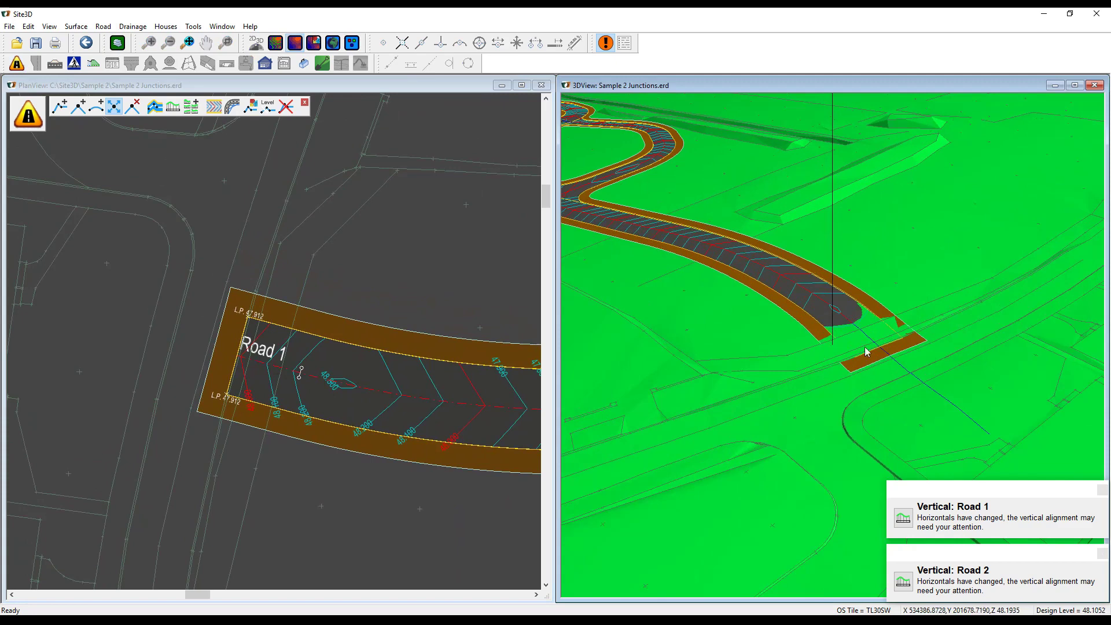
{"action": "scroll", "coordinate": [866, 352], "scroll_direction": "down", "scroll_amount": 6}
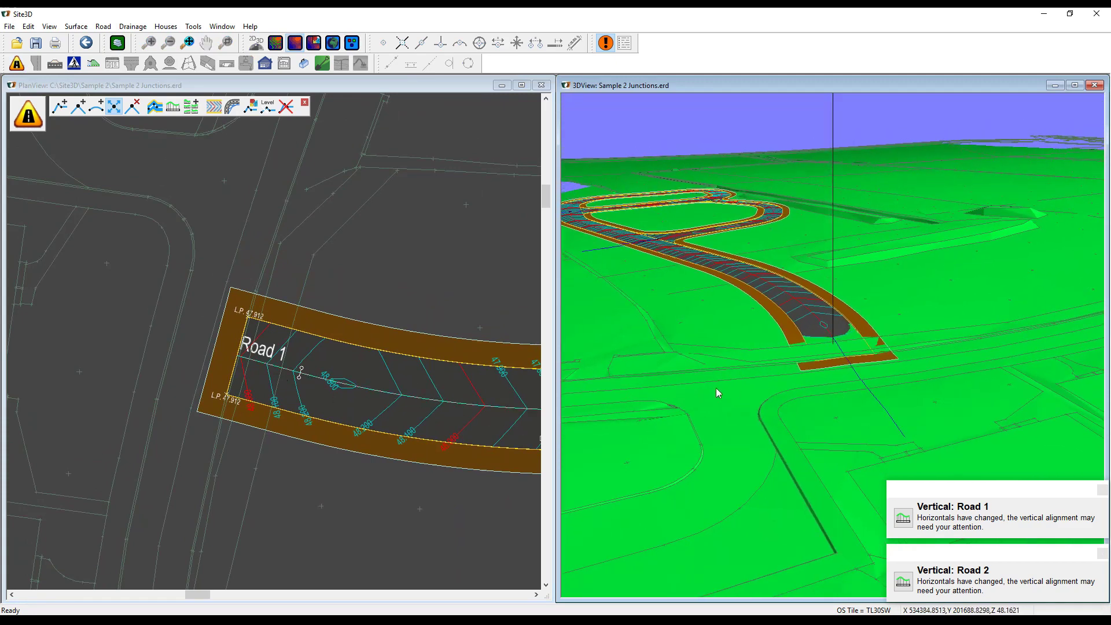
{"action": "left_click_drag", "start_coordinate": [717, 393], "coordinate": [761, 428]}
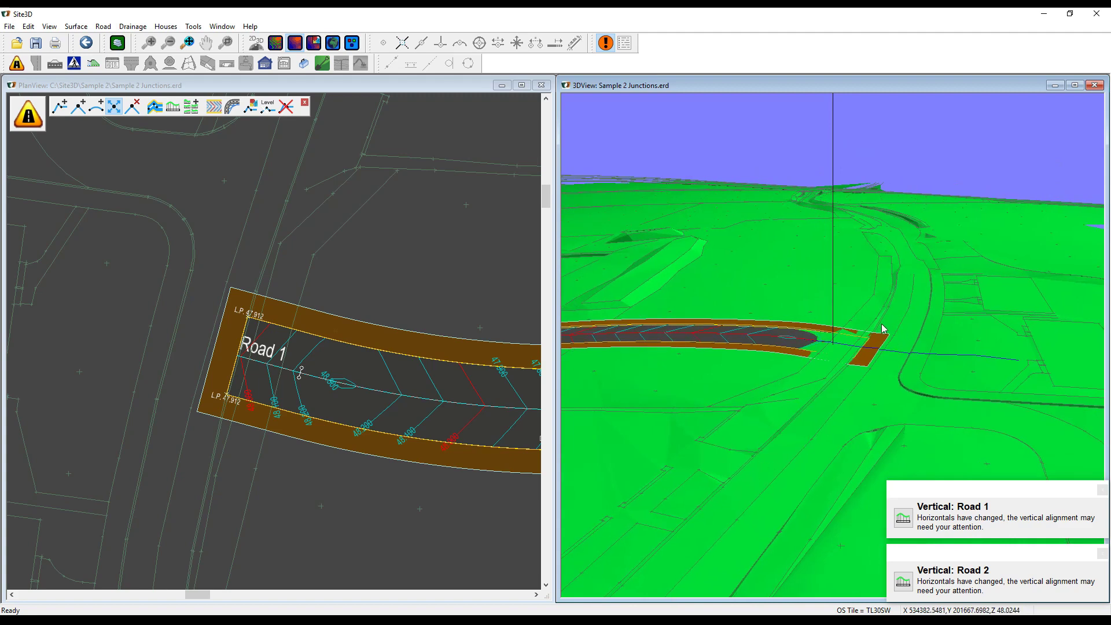
{"action": "left_click_drag", "start_coordinate": [884, 329], "coordinate": [809, 362]}
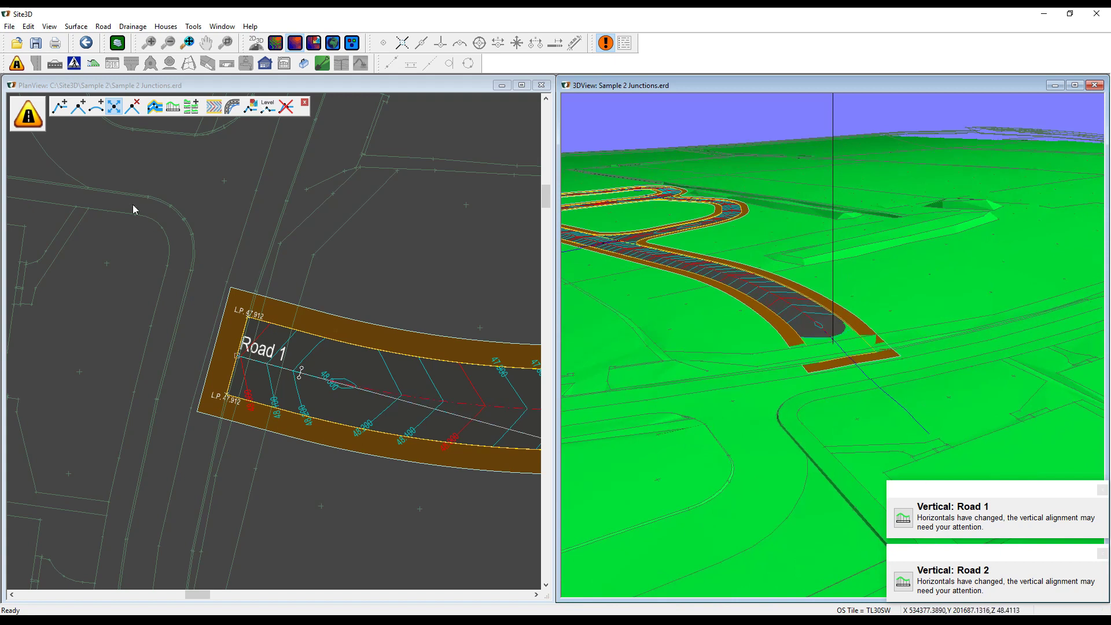
- Start a new centreline on the surveyed road, placing points up to Road 1's end
{"action": "left_click", "coordinate": [60, 106]}
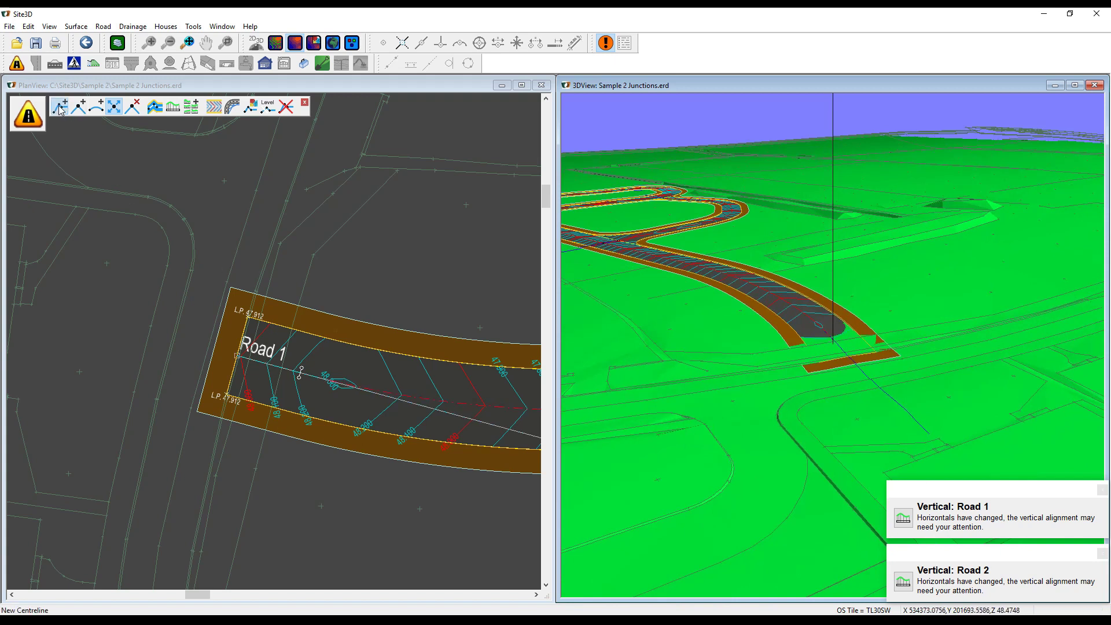
{"action": "left_click_drag", "start_coordinate": [377, 89], "coordinate": [374, 88]}
{"action": "left_click", "coordinate": [384, 43]}
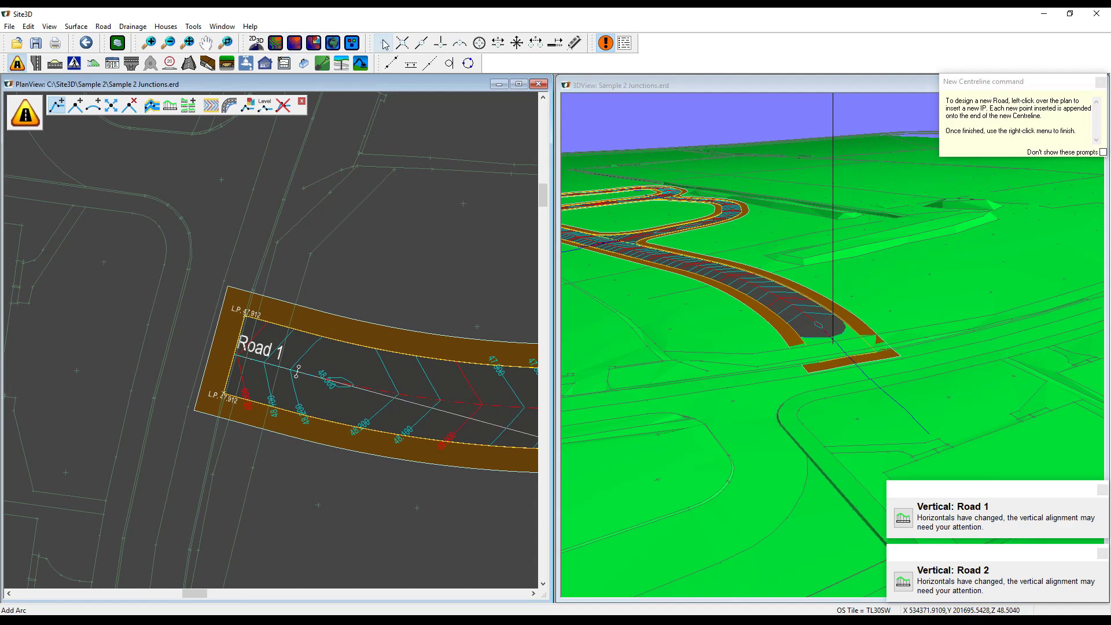
{"action": "scroll", "coordinate": [298, 231], "scroll_direction": "up", "scroll_amount": 2}
{"action": "scroll", "coordinate": [320, 185], "scroll_direction": "up", "scroll_amount": 2}
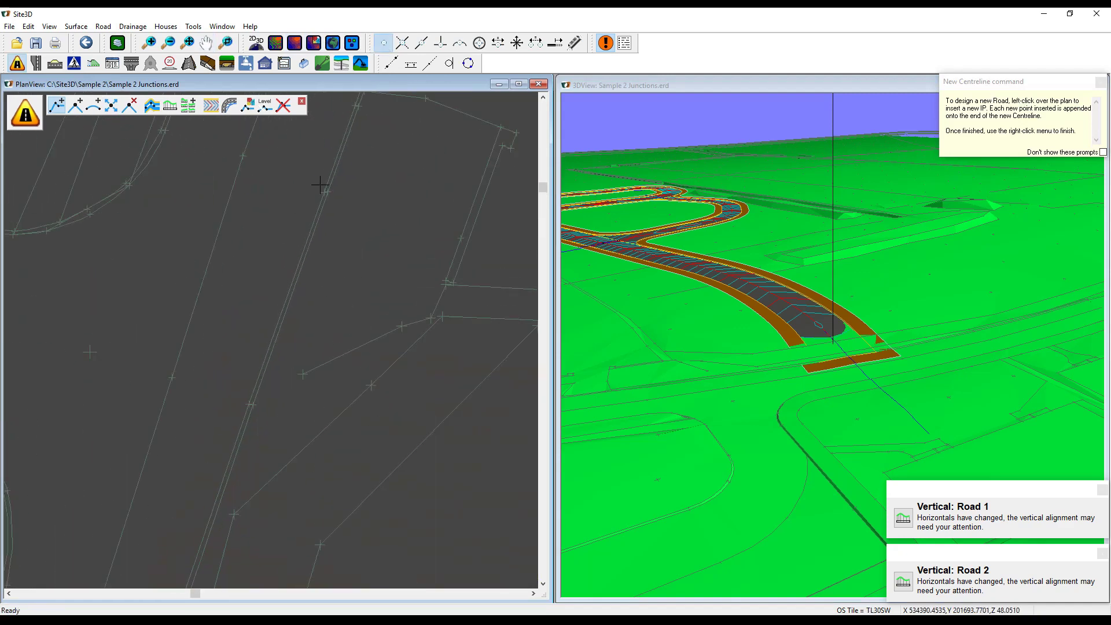
{"action": "left_click", "coordinate": [325, 191]}
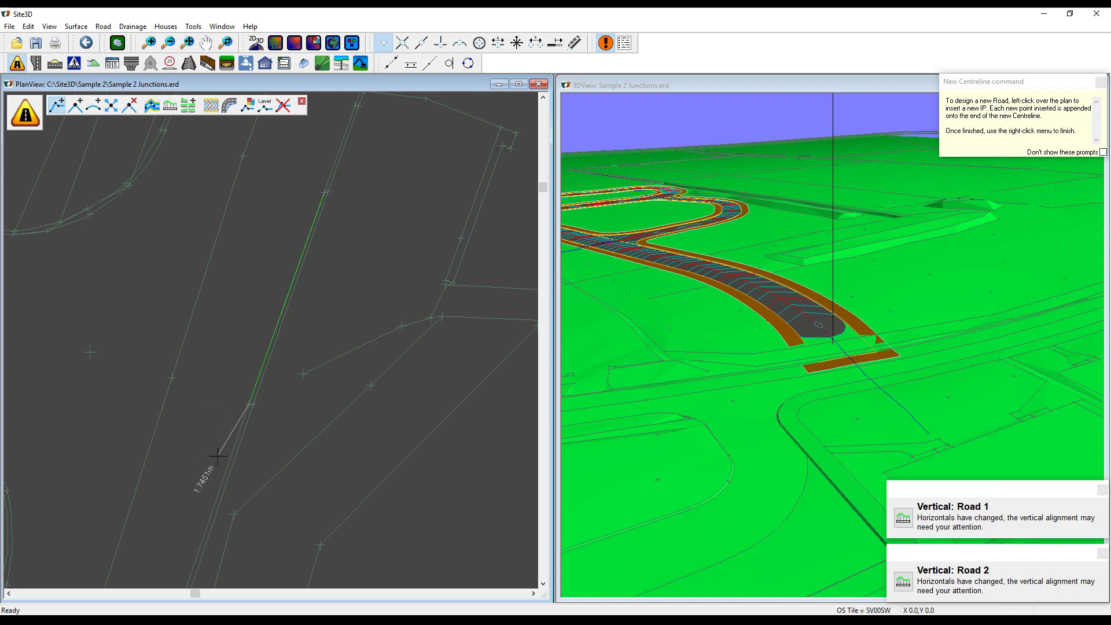
{"action": "middle_click_drag", "start_coordinate": [216, 454], "coordinate": [305, 328]}
{"action": "left_click", "coordinate": [265, 373]}
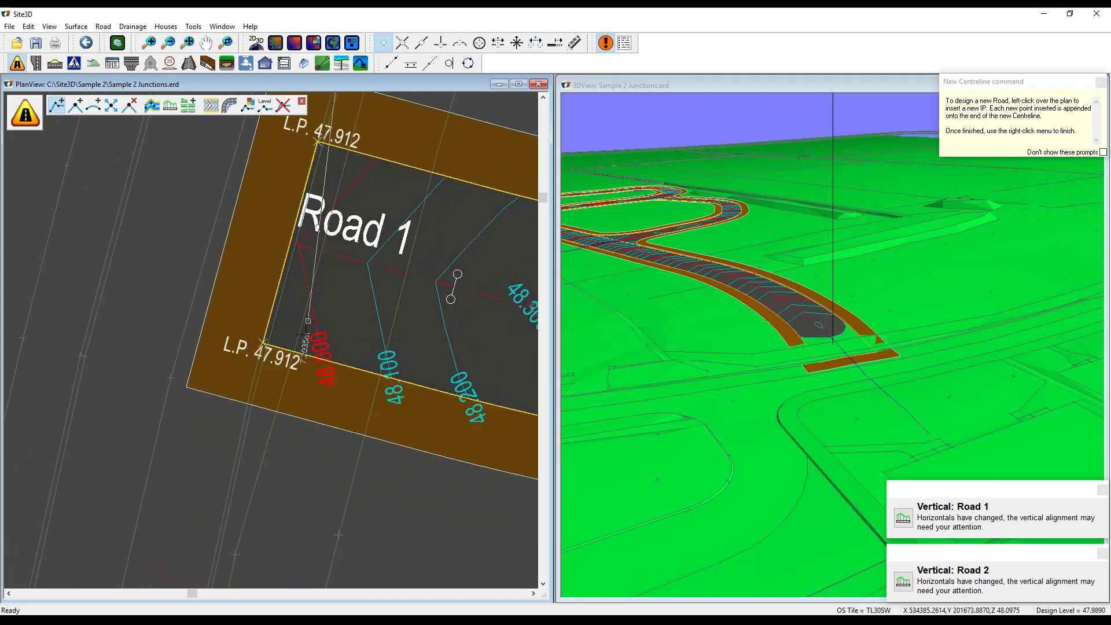
{"action": "left_click", "coordinate": [262, 345]}
- Continue the centreline further along the surveyed road and bring up its ending options
{"action": "middle_click_drag", "start_coordinate": [241, 434], "coordinate": [275, 217]}
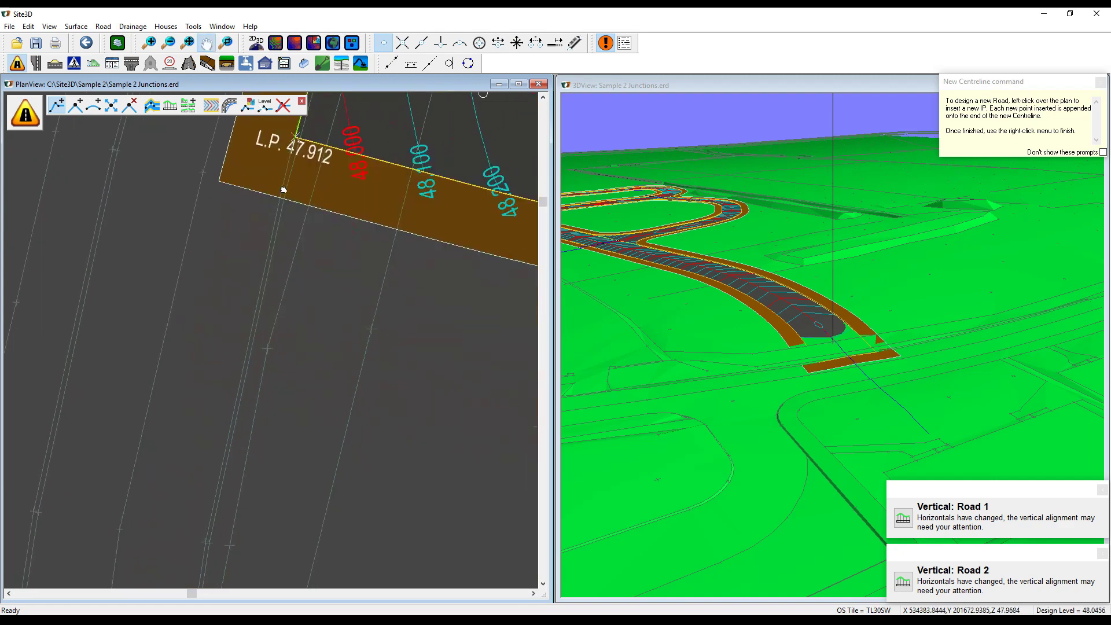
{"action": "middle_click_drag", "start_coordinate": [203, 503], "coordinate": [235, 347]}
{"action": "left_click", "coordinate": [238, 342]}
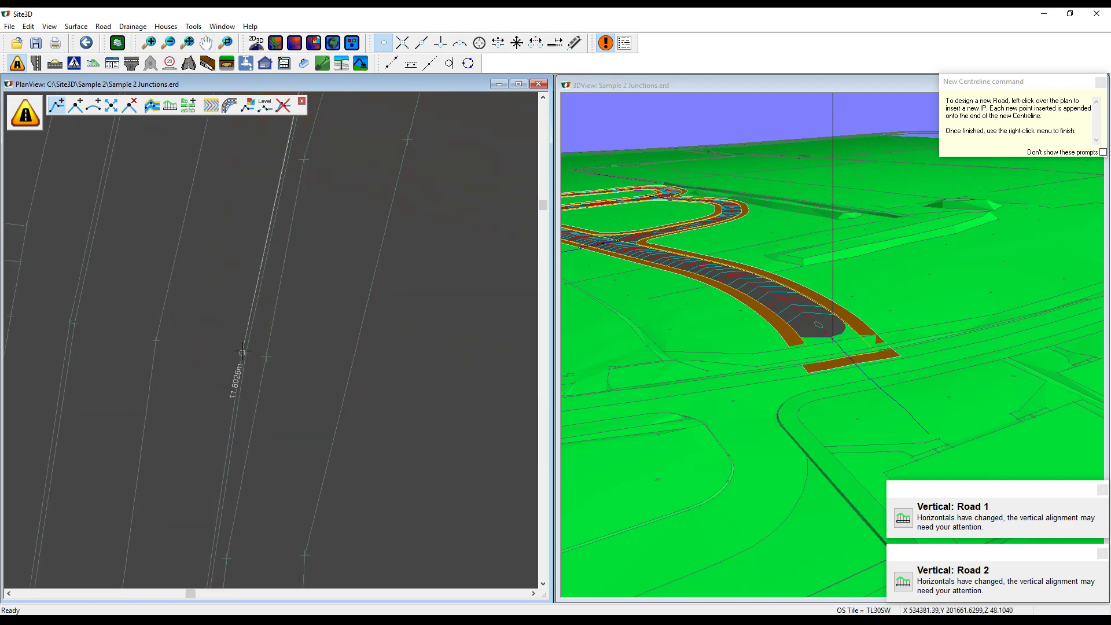
{"action": "middle_click_drag", "start_coordinate": [249, 408], "coordinate": [299, 188]}
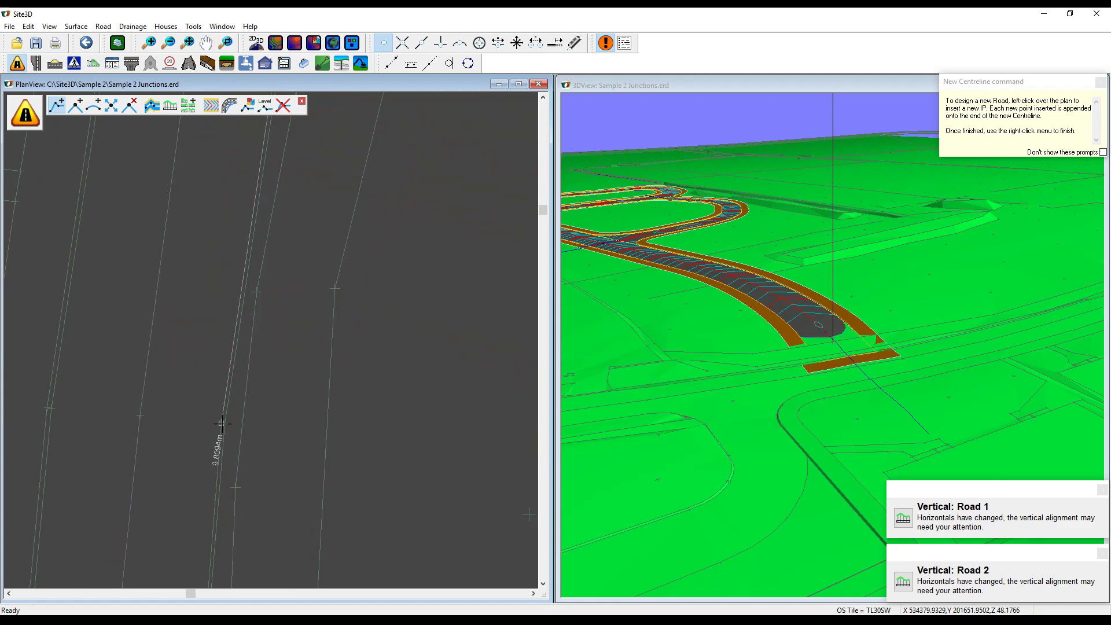
{"action": "scroll", "coordinate": [265, 380], "scroll_direction": "down", "scroll_amount": 5}
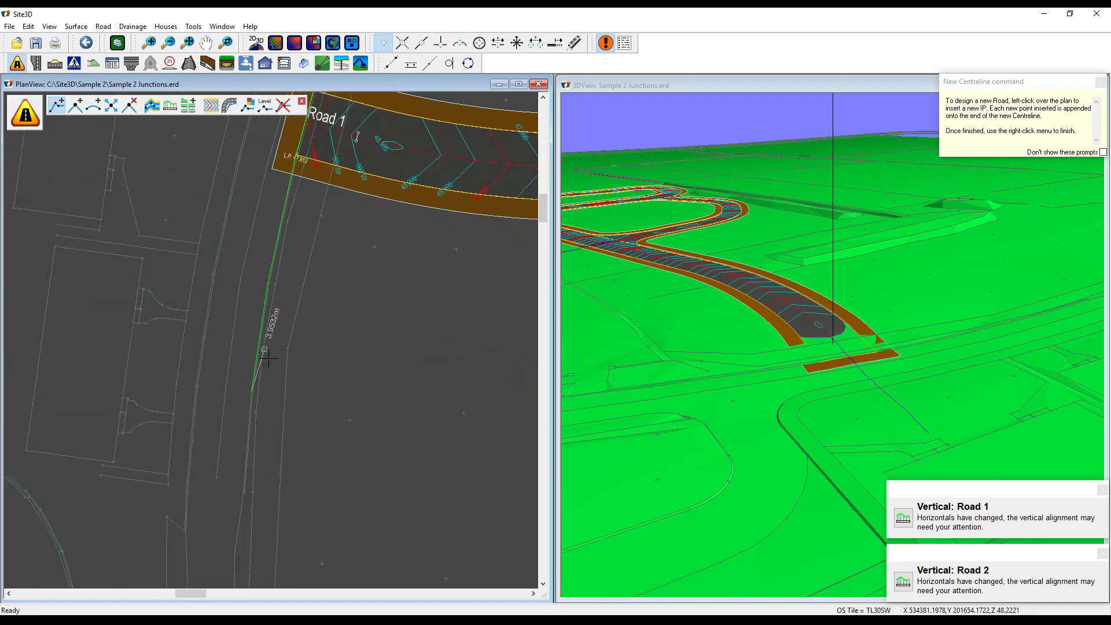
{"action": "right_click", "coordinate": [255, 347]}
- Finish the new centreline and level its vertical alignment to the survey surface, replacing the old one
{"action": "left_click", "coordinate": [230, 412]}
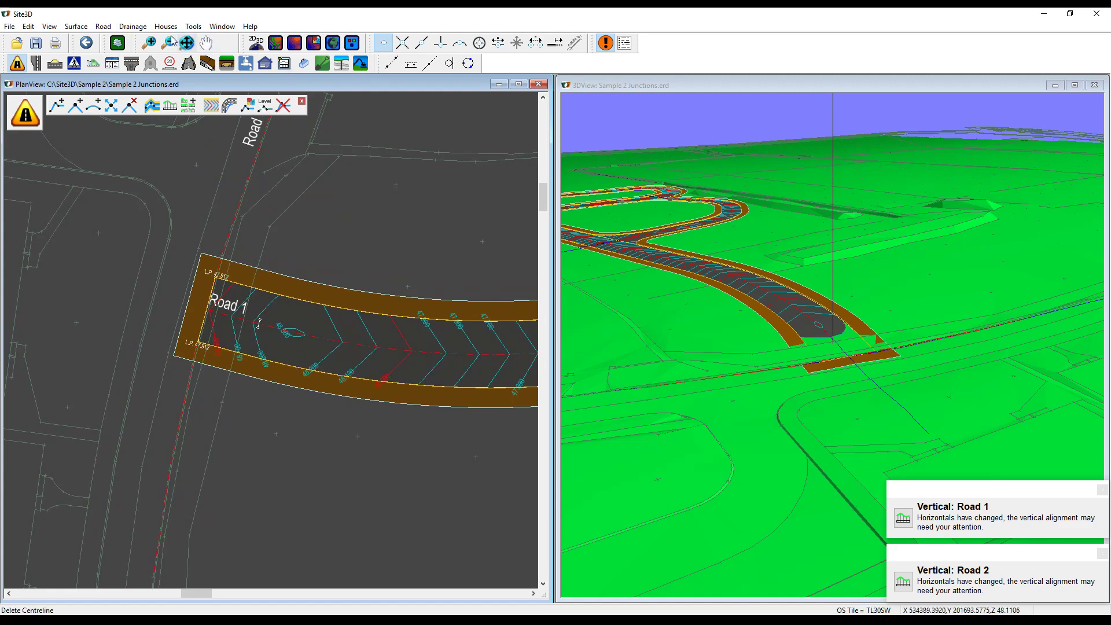
{"action": "left_click", "coordinate": [103, 26]}
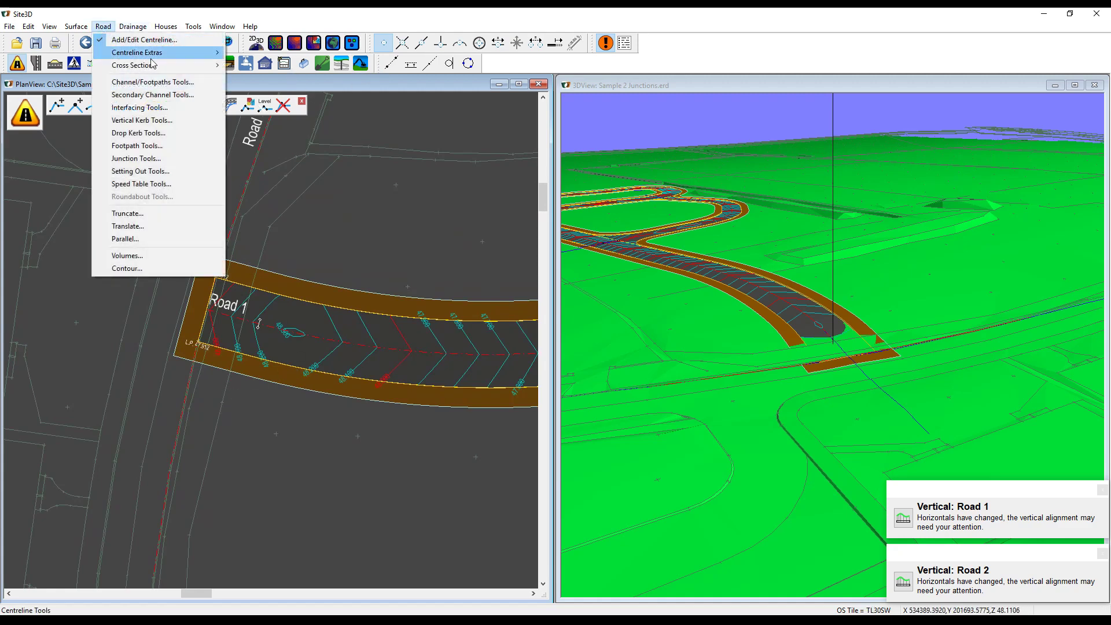
{"action": "mouse_move", "coordinate": [173, 50]}
{"action": "left_click", "coordinate": [269, 54]}
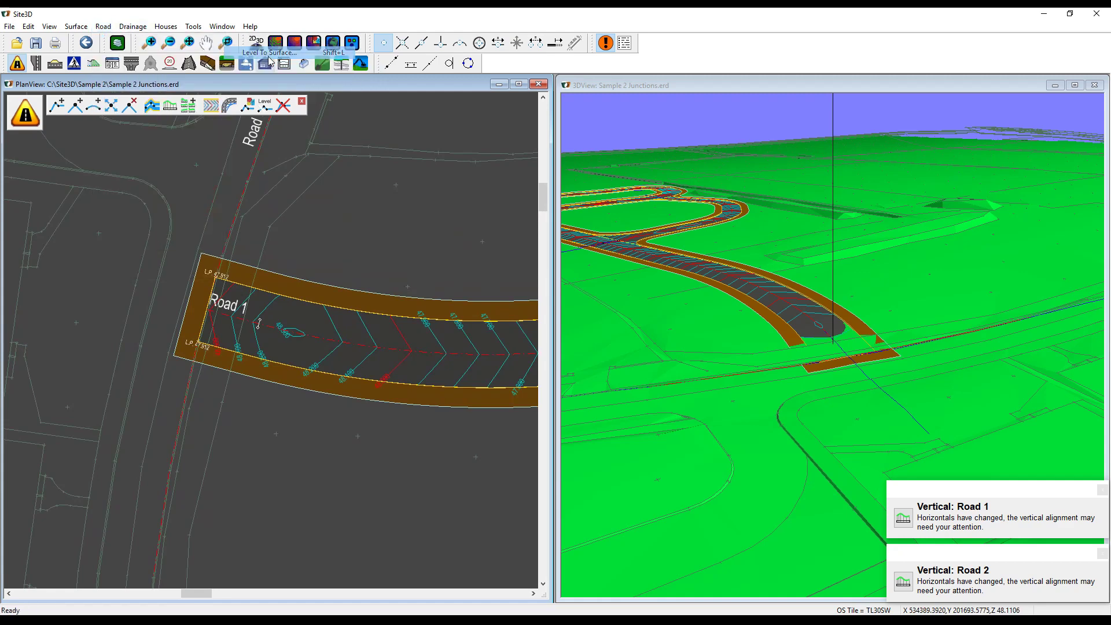
{"action": "left_click", "coordinate": [255, 176]}
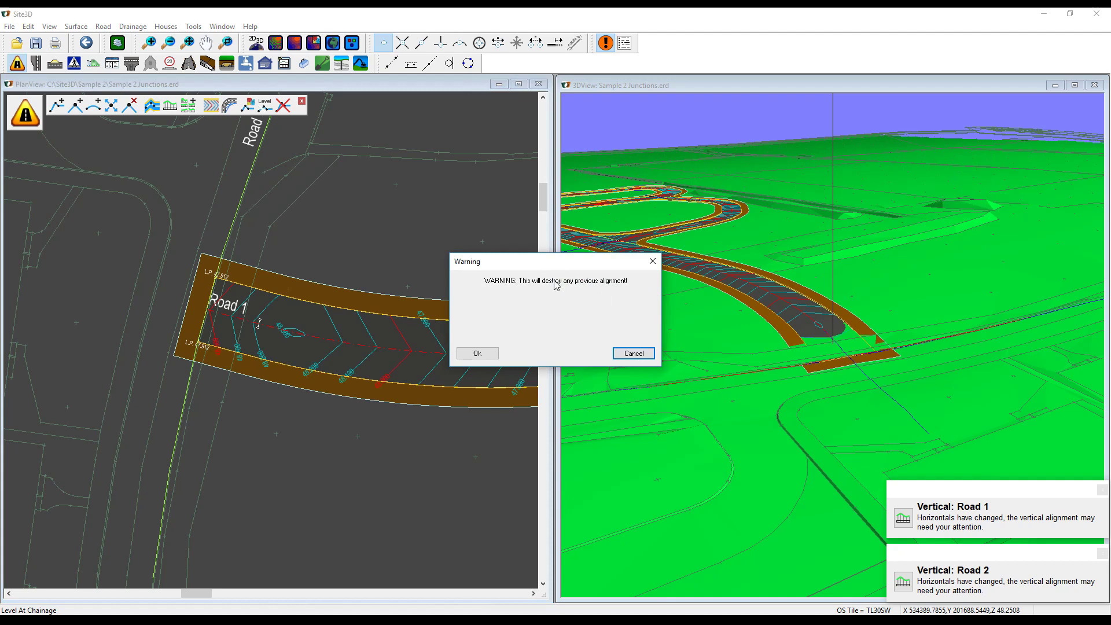
{"action": "left_click", "coordinate": [476, 354]}
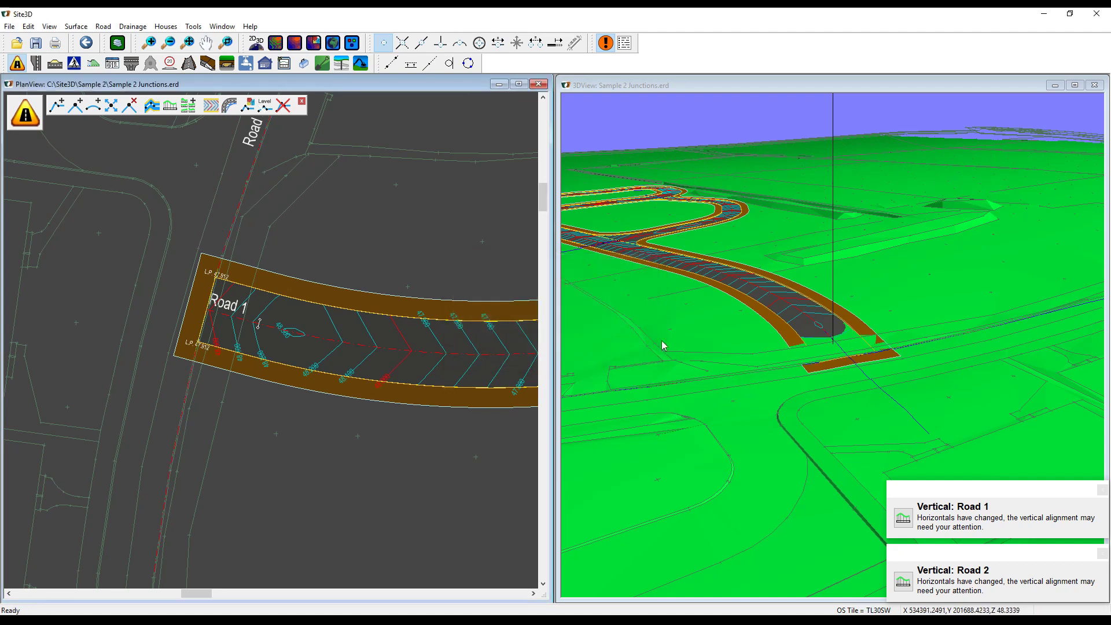
- Give the new road a left kerb and 1.8m footway with 0 channel width and nothing on the right
{"action": "left_click", "coordinate": [152, 105]}
{"action": "left_click", "coordinate": [242, 185]}
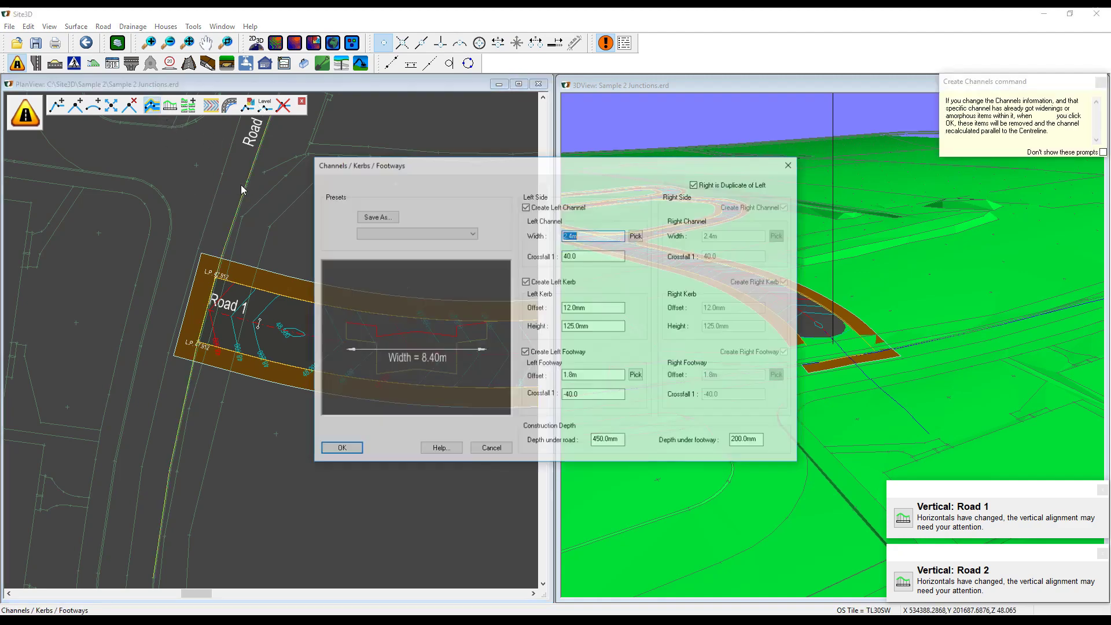
{"action": "left_click", "coordinate": [695, 183]}
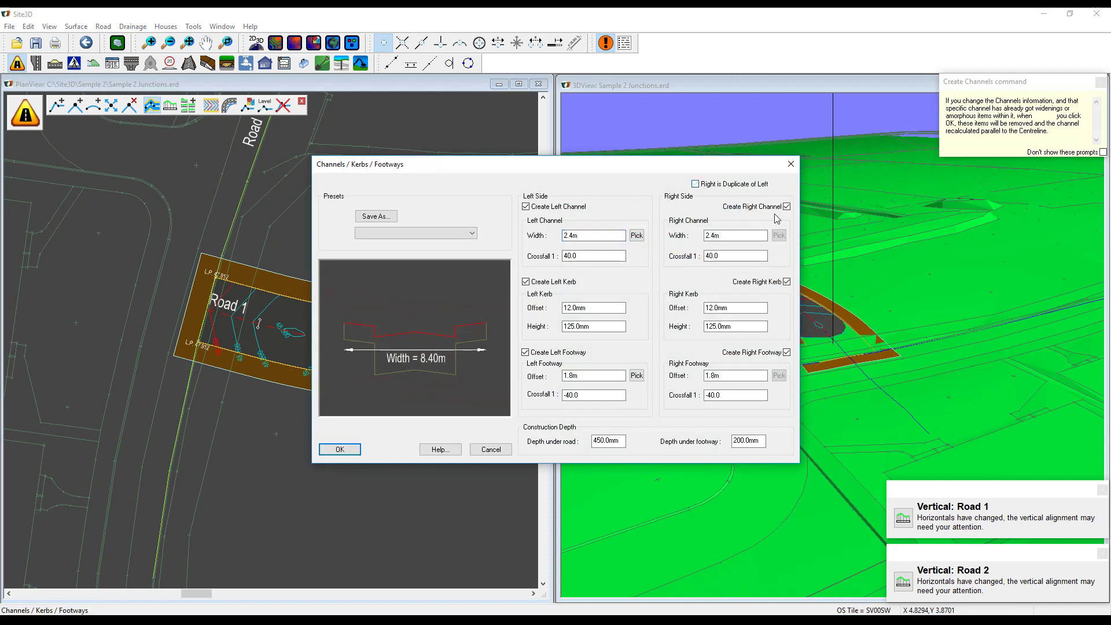
{"action": "left_click", "coordinate": [786, 206]}
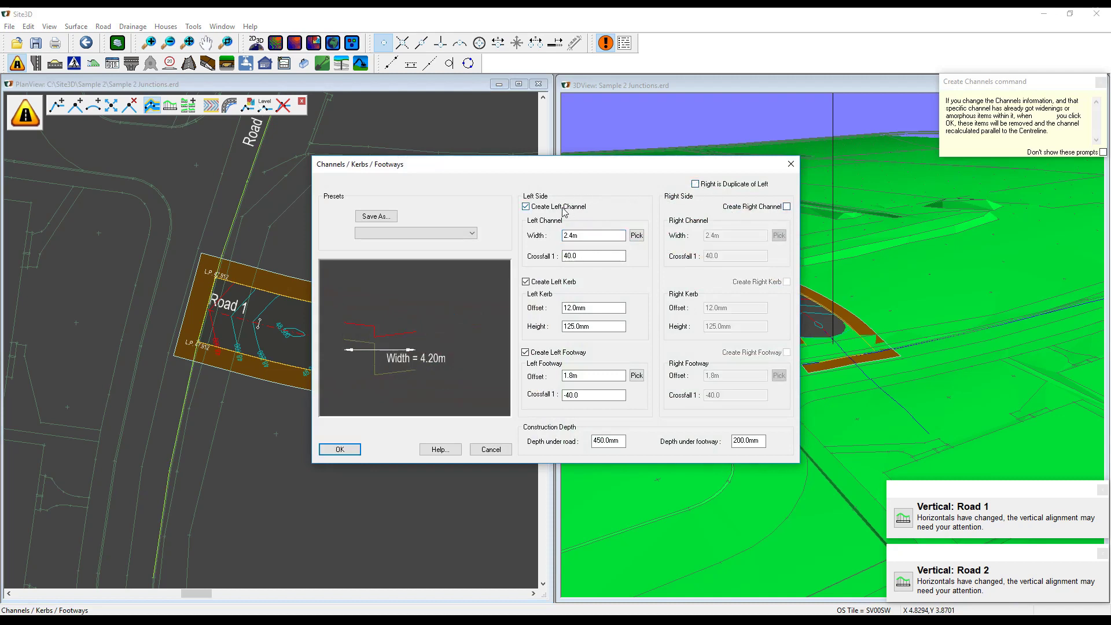
{"action": "left_click_drag", "start_coordinate": [579, 235], "coordinate": [531, 243]}
{"action": "type", "text": "0"}
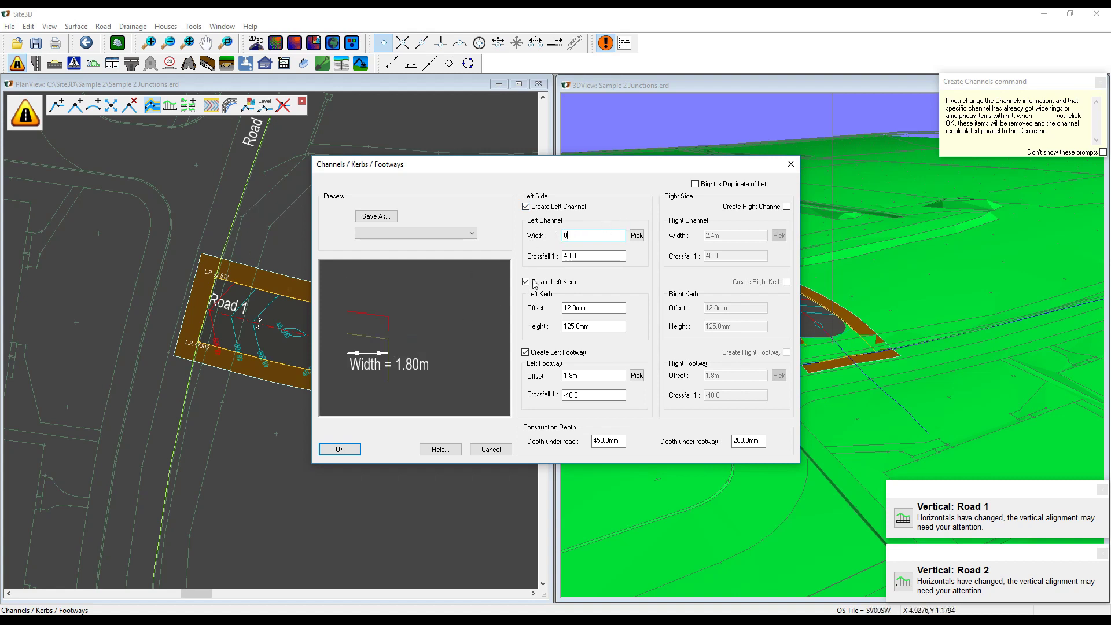
{"action": "left_click", "coordinate": [340, 450]}
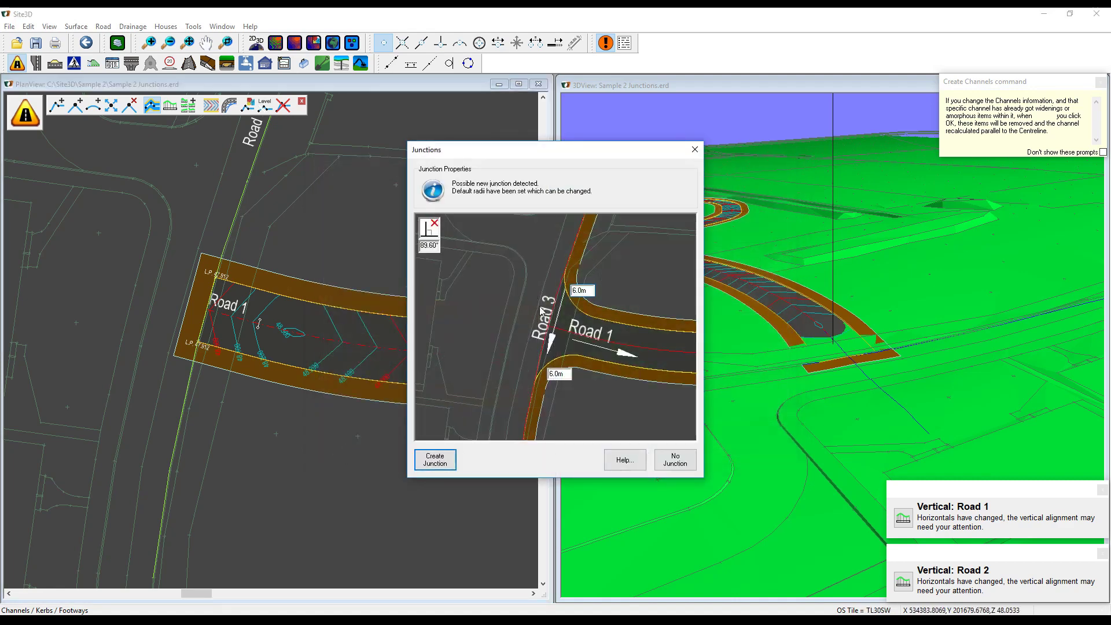
- Create the Road 1/Road 3 junction with 6.0m radii and dismiss both vertical alignment notices
{"action": "left_click", "coordinate": [429, 464]}
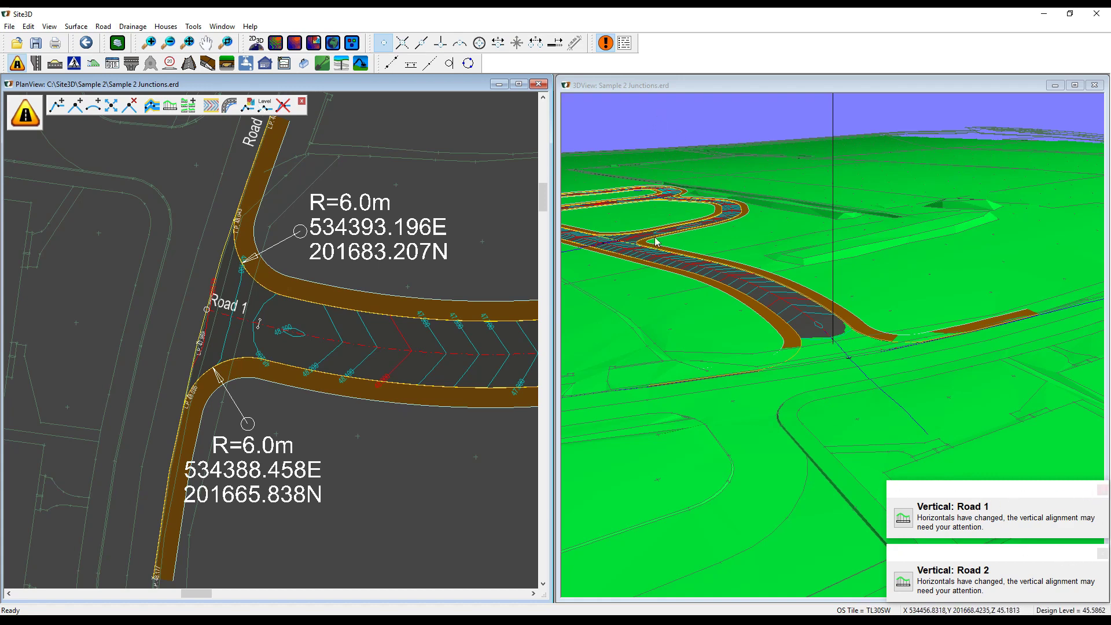
{"action": "left_click", "coordinate": [1102, 491]}
{"action": "left_click", "coordinate": [1103, 553]}
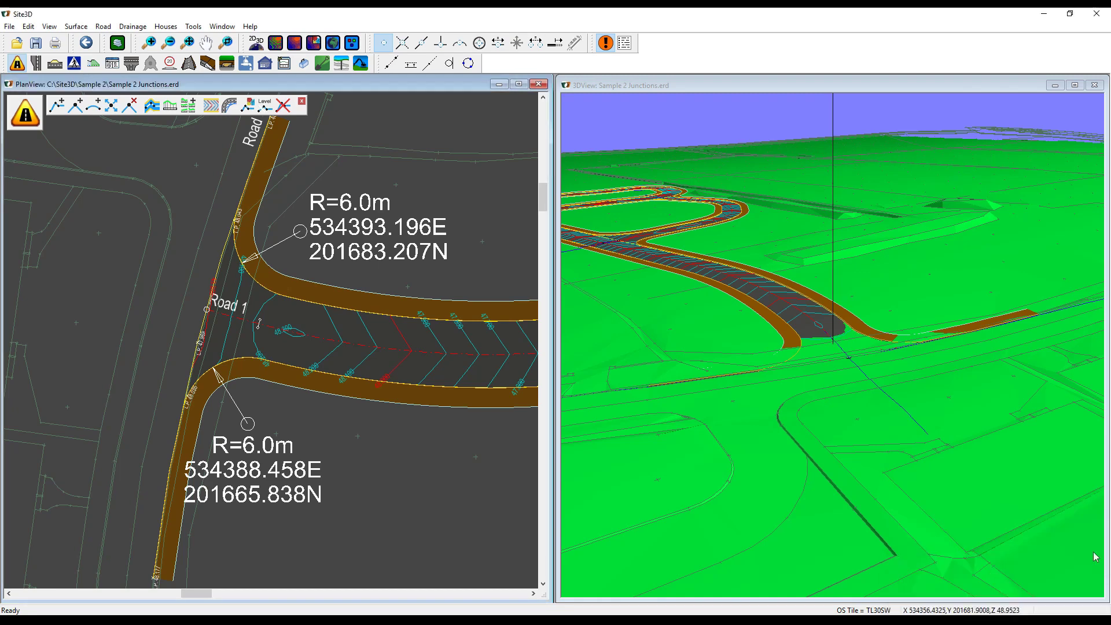
{"action": "left_click_drag", "start_coordinate": [900, 412], "coordinate": [661, 108]}
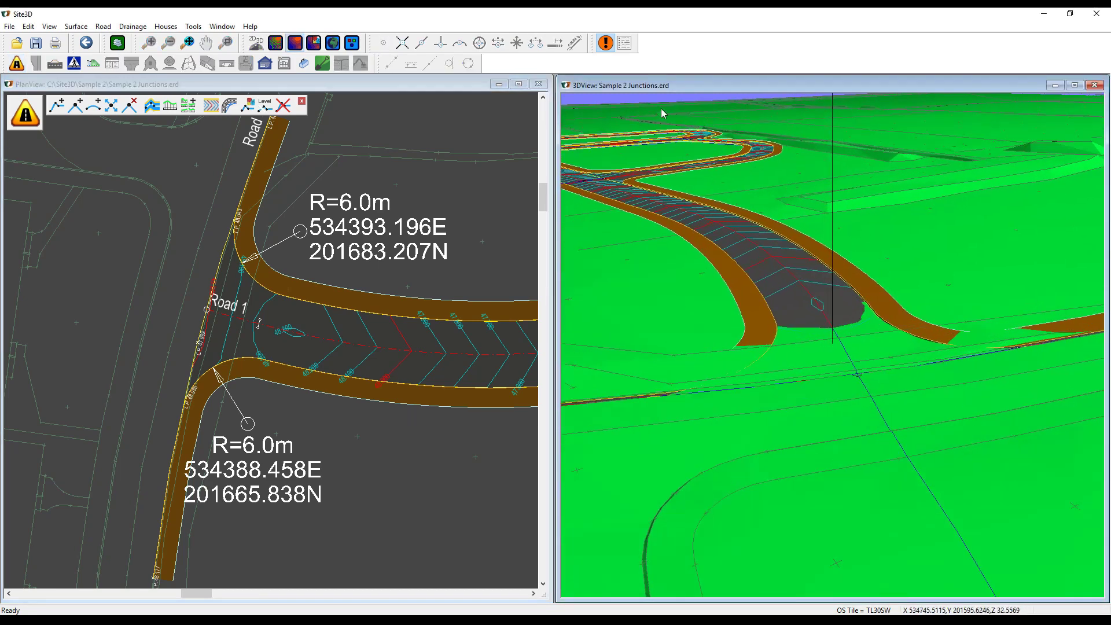
- Hide the survey surface, frame the Road 2 junction in plan and orbit 3D to the loop
{"action": "left_click", "coordinate": [291, 43]}
{"action": "left_click_drag", "start_coordinate": [920, 427], "coordinate": [821, 464]}
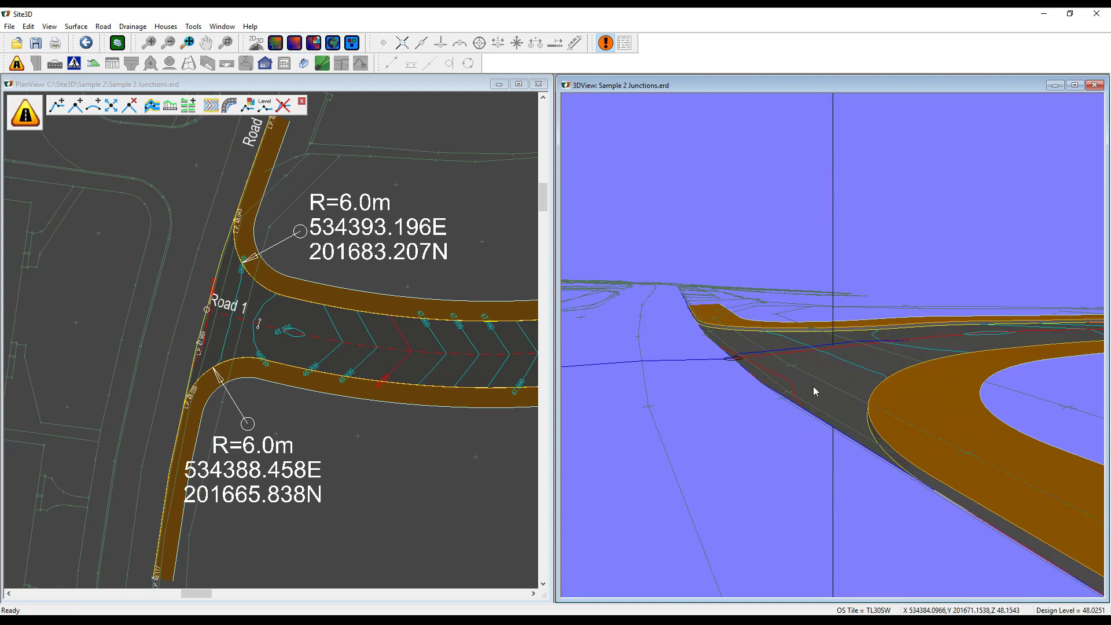
{"action": "mouse_move", "coordinate": [782, 407]}
{"action": "left_mouse_down"}
{"action": "mouse_move", "coordinate": [901, 384]}
{"action": "mouse_move", "coordinate": [937, 448]}
{"action": "mouse_move", "coordinate": [924, 373]}
{"action": "mouse_move", "coordinate": [810, 428]}
{"action": "mouse_move", "coordinate": [805, 398]}
{"action": "mouse_move", "coordinate": [889, 423]}
{"action": "mouse_move", "coordinate": [768, 409]}
{"action": "mouse_move", "coordinate": [806, 422]}
{"action": "mouse_move", "coordinate": [814, 412]}
{"action": "left_mouse_up"}
{"action": "left_click", "coordinate": [250, 328]}
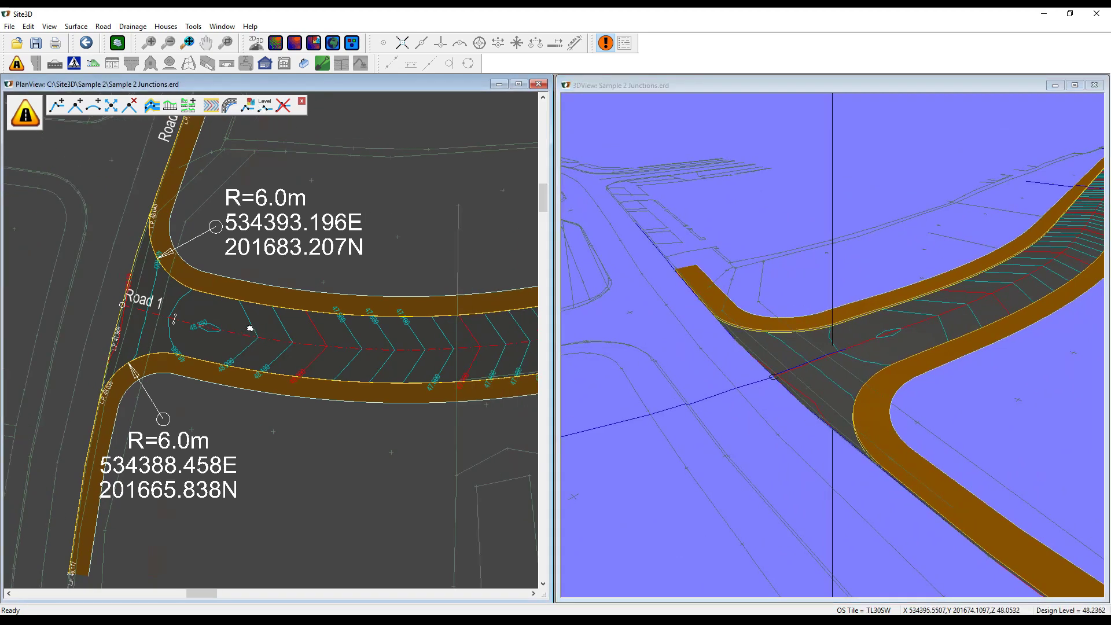
{"action": "scroll", "coordinate": [250, 328], "scroll_direction": "down", "scroll_amount": 5}
{"action": "middle_click_drag", "start_coordinate": [457, 331], "coordinate": [218, 335]}
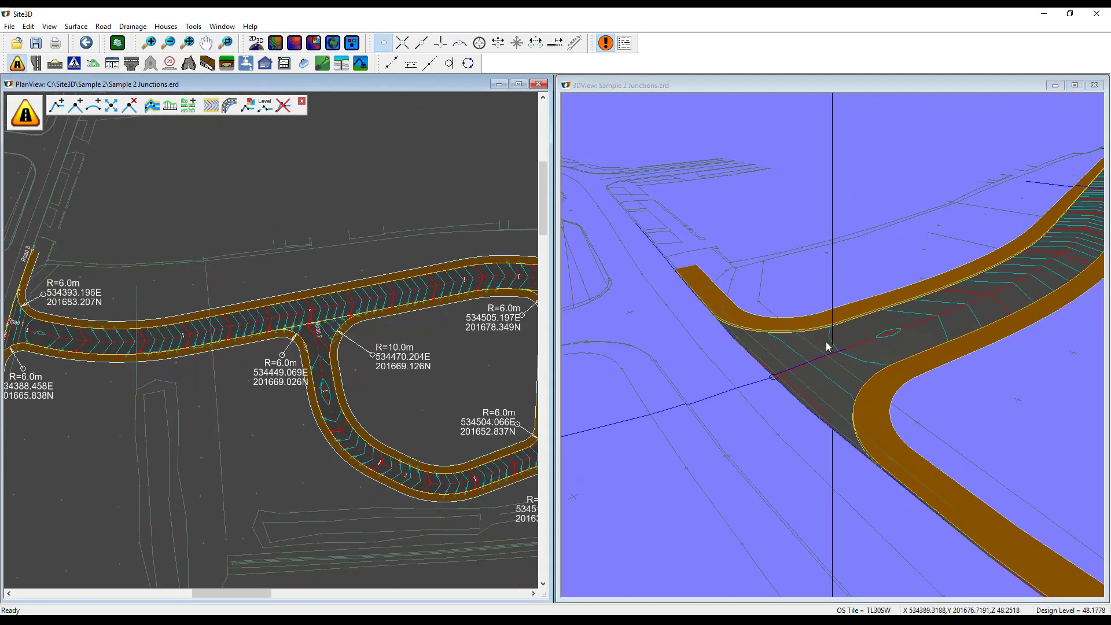
{"action": "left_click_drag", "start_coordinate": [827, 346], "coordinate": [843, 478]}
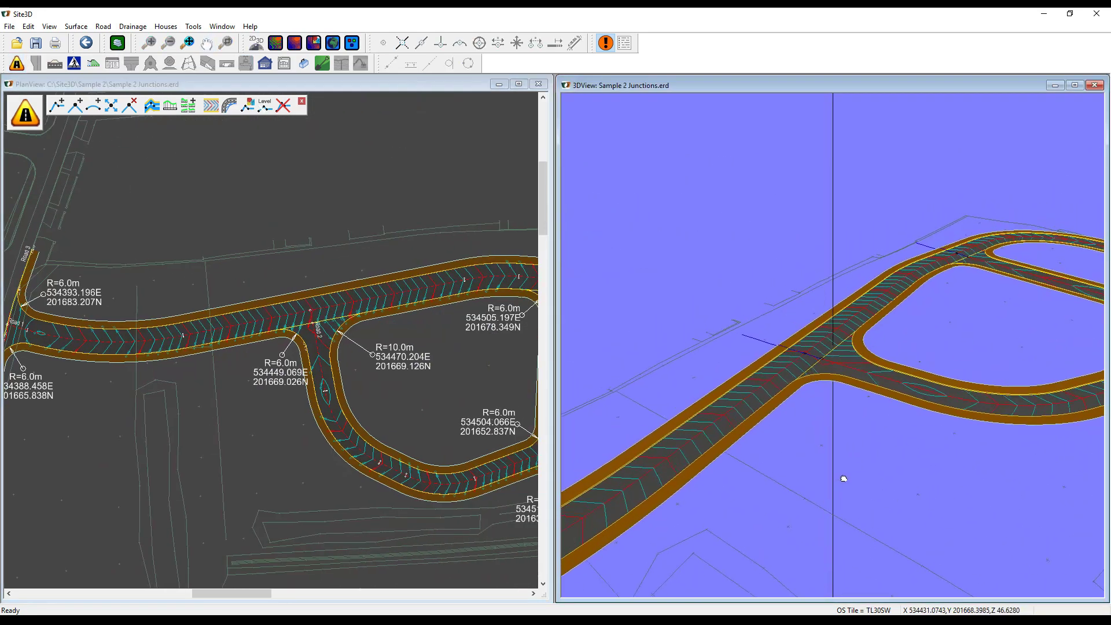
{"action": "scroll", "coordinate": [284, 345], "scroll_direction": "up", "scroll_amount": 4}
{"action": "left_click", "coordinate": [289, 342]}
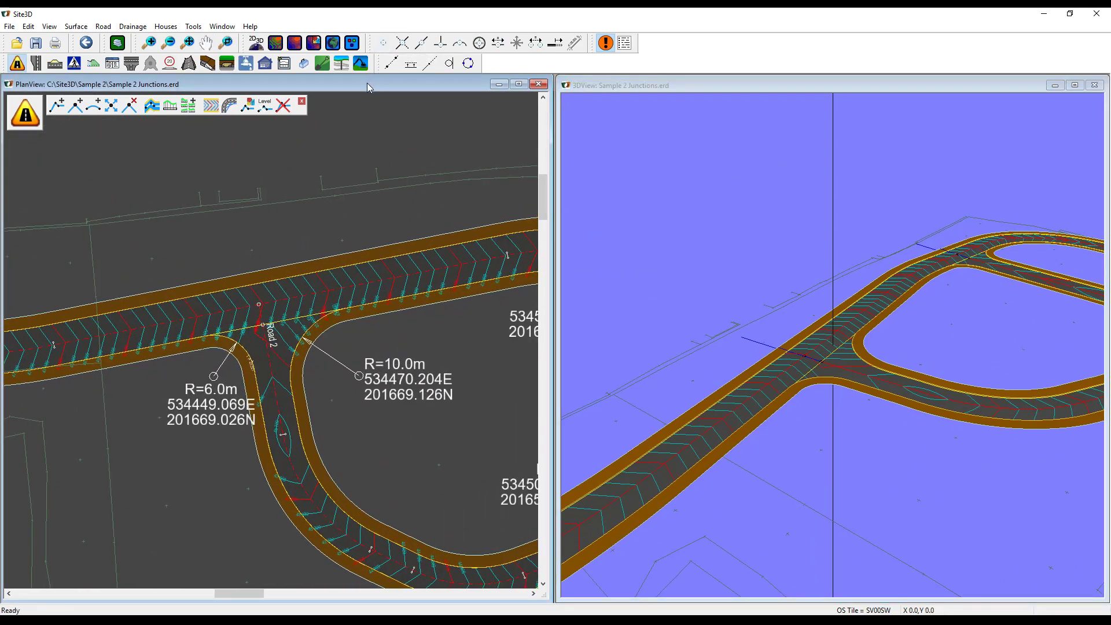
- Convert the junction's R=10.0m corner into a lane widening
{"action": "left_click", "coordinate": [132, 63]}
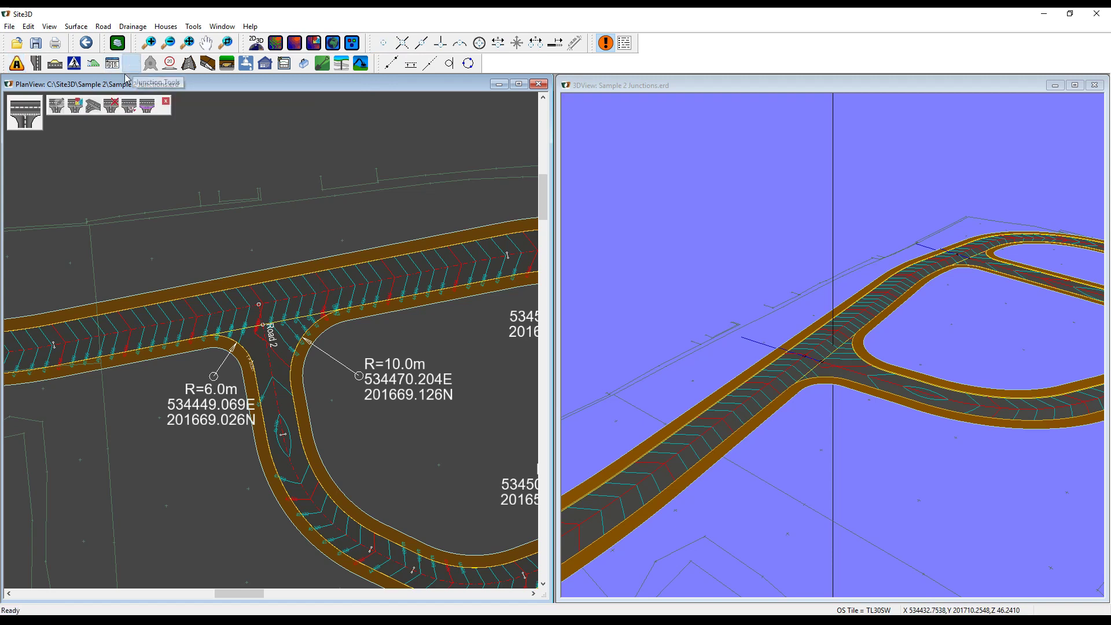
{"action": "left_click", "coordinate": [57, 111]}
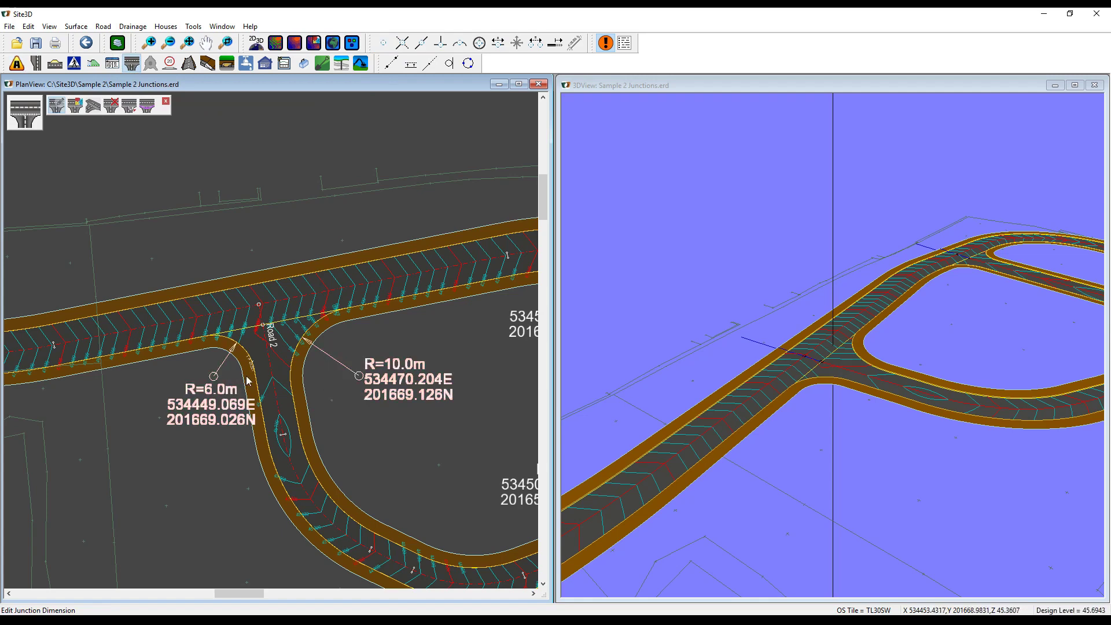
{"action": "scroll", "coordinate": [248, 381], "scroll_direction": "up", "scroll_amount": 1}
{"action": "right_click", "coordinate": [338, 339]}
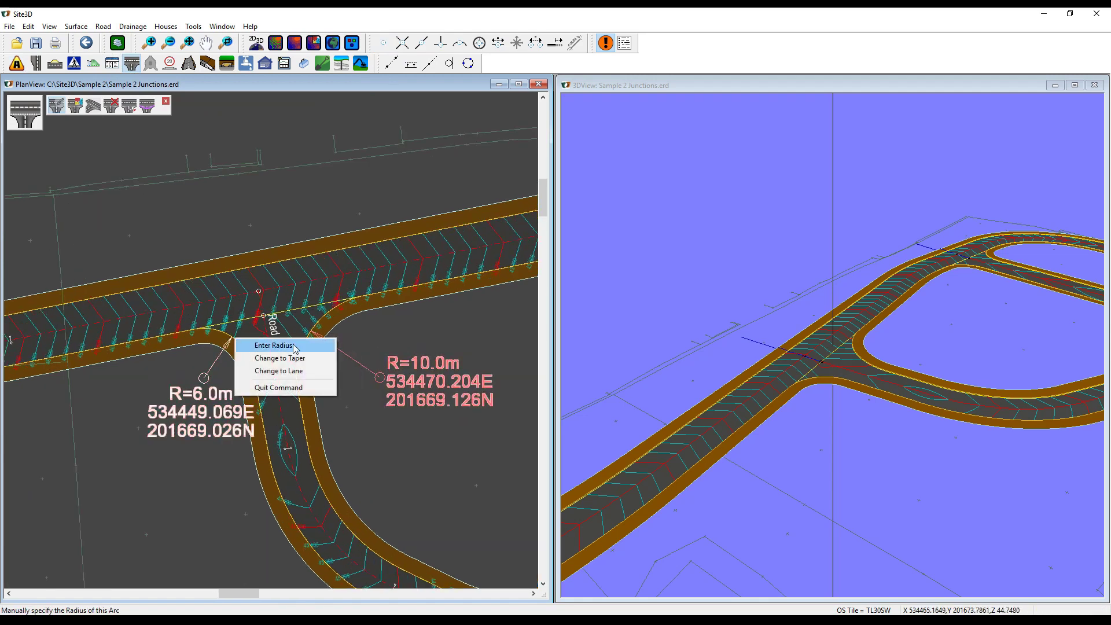
{"action": "left_click", "coordinate": [306, 371]}
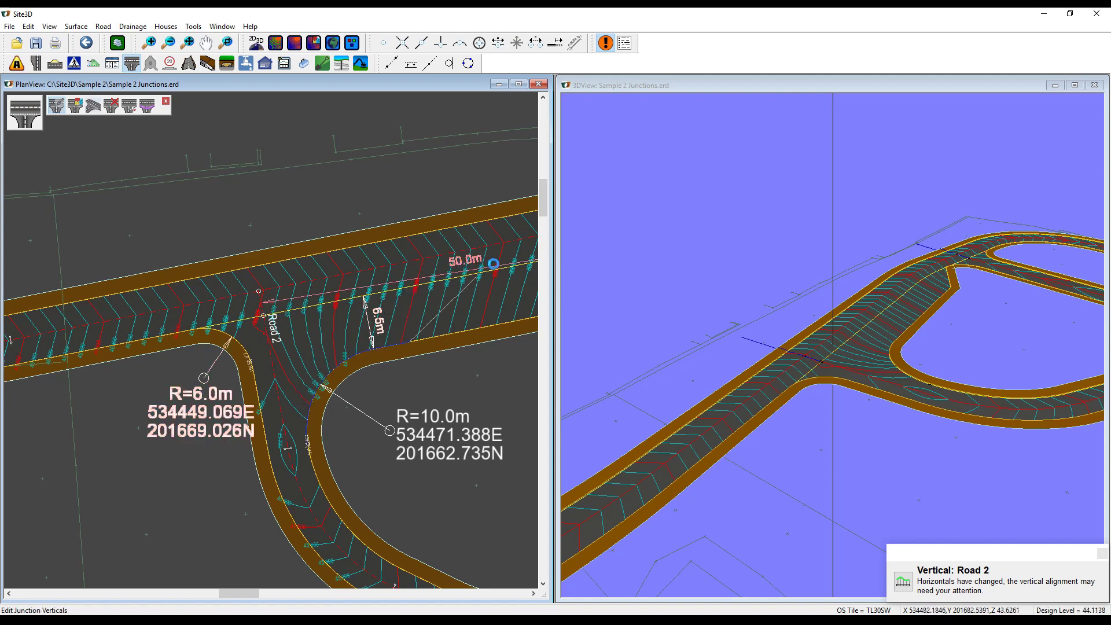
- Place the lane widening's taper end on the road edge and reduce the offset to 4.6m
{"action": "left_click", "coordinate": [470, 262]}
{"action": "left_click", "coordinate": [493, 282]}
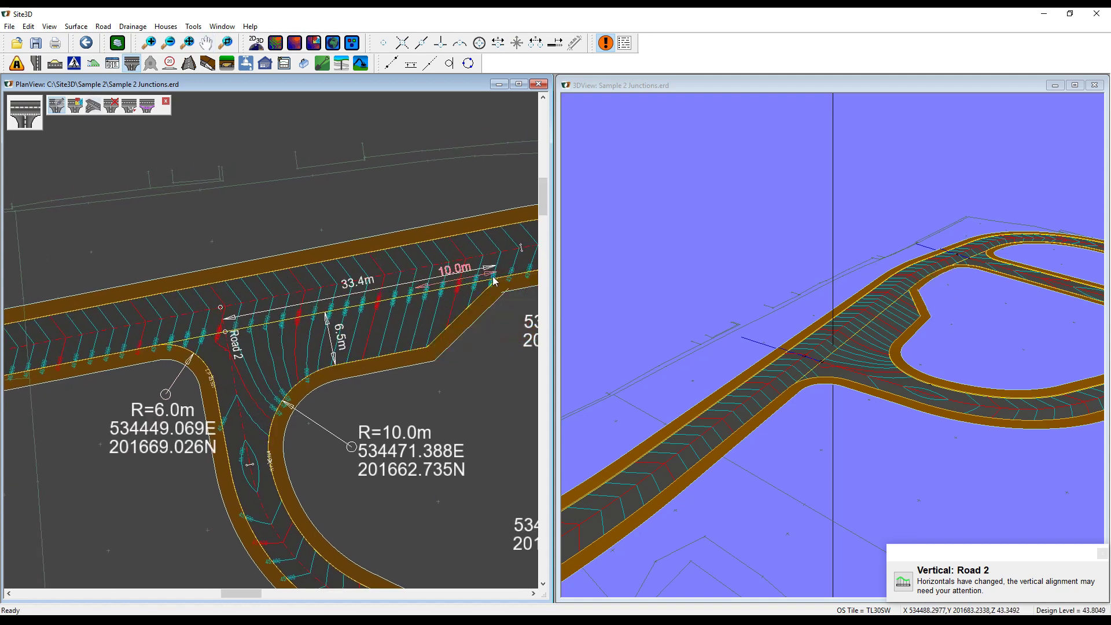
{"action": "left_click_drag", "start_coordinate": [336, 364], "coordinate": [331, 347]}
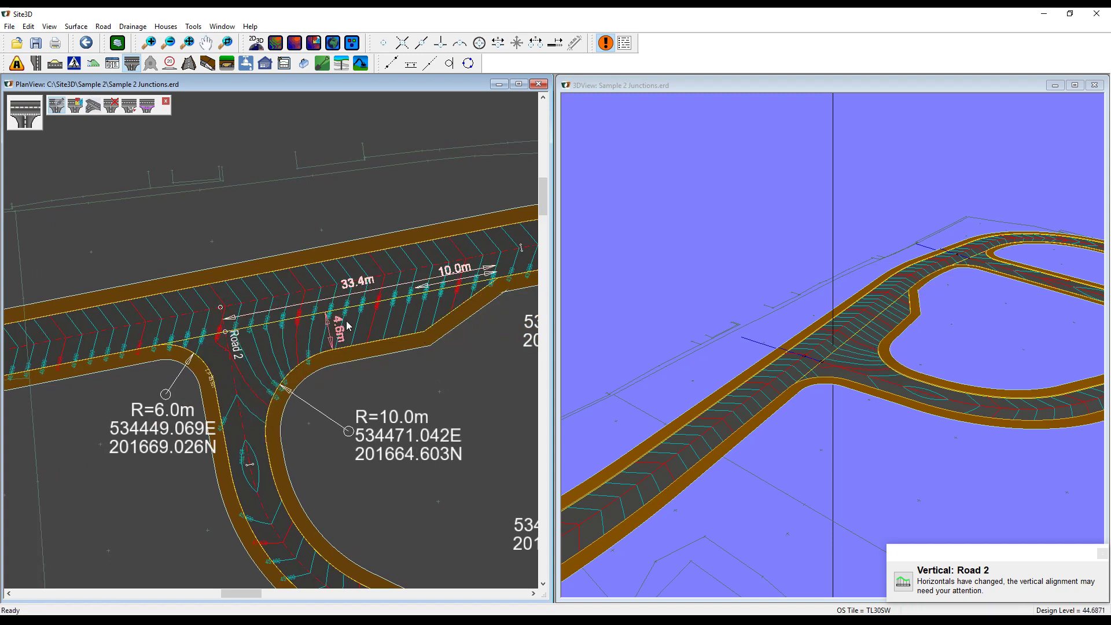
- Set the lane widening's taper length to 35.0m
{"action": "right_click", "coordinate": [356, 284]}
{"action": "left_click", "coordinate": [332, 292]}
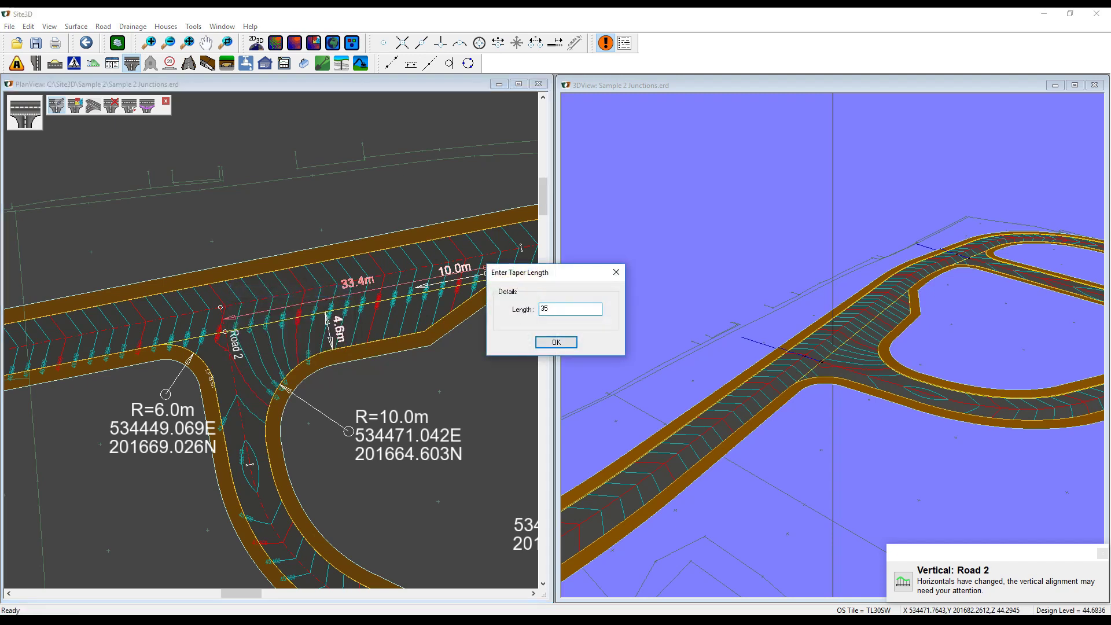
{"action": "type", "text": "35.0m"}
{"action": "left_click", "coordinate": [556, 342]}
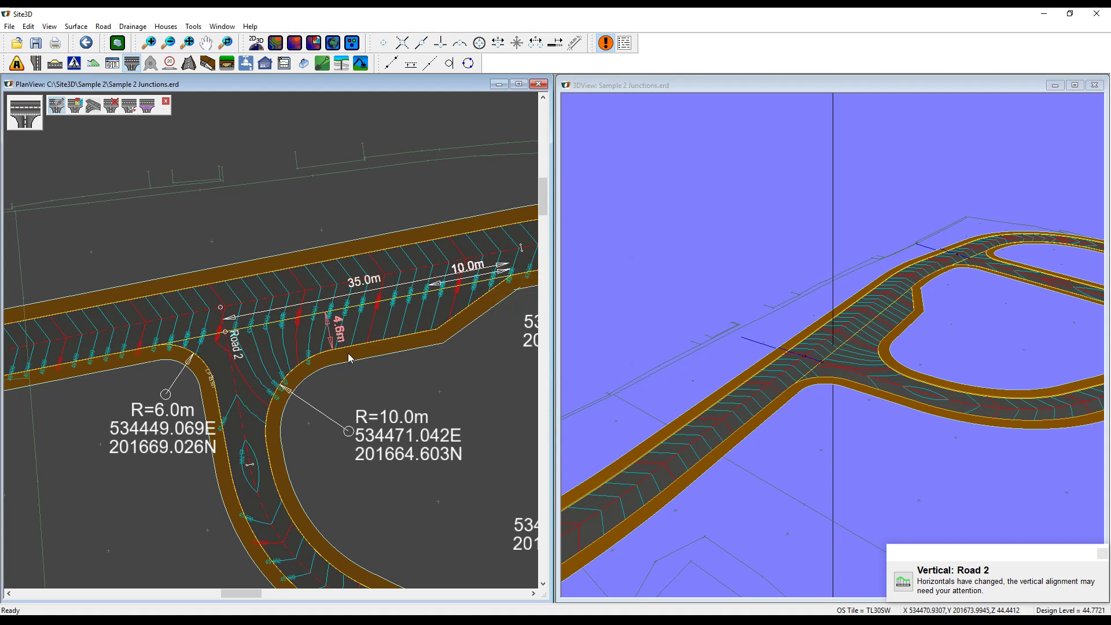
{"action": "middle_click_drag", "start_coordinate": [277, 380], "coordinate": [299, 377]}
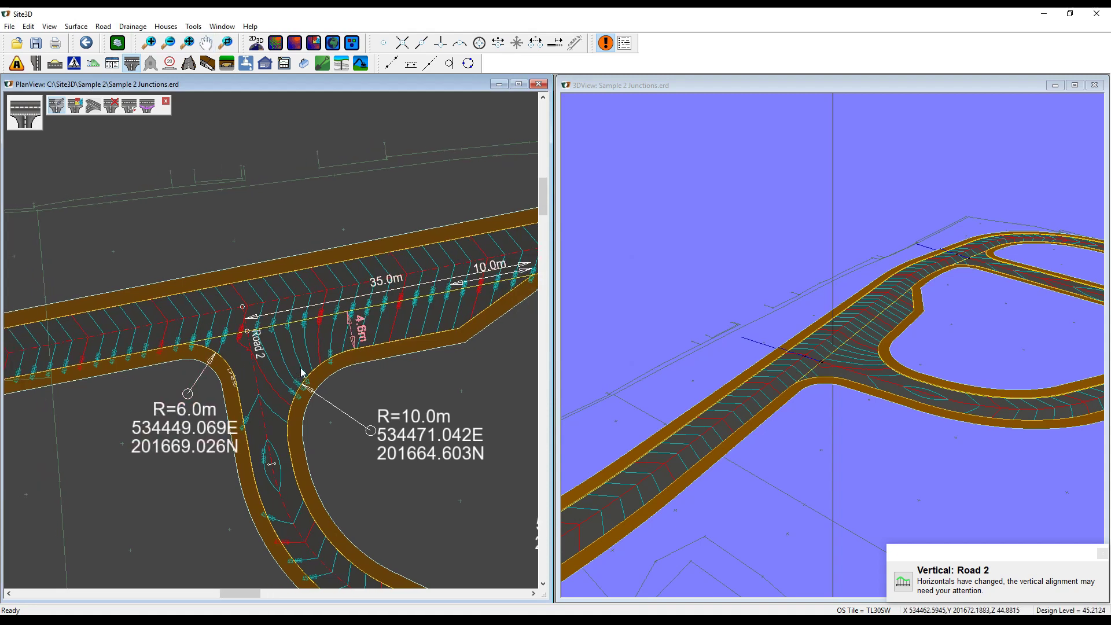
- Change the R=6.0m corner to a taper widening and shorten it from 50.0m
{"action": "right_click", "coordinate": [186, 380]}
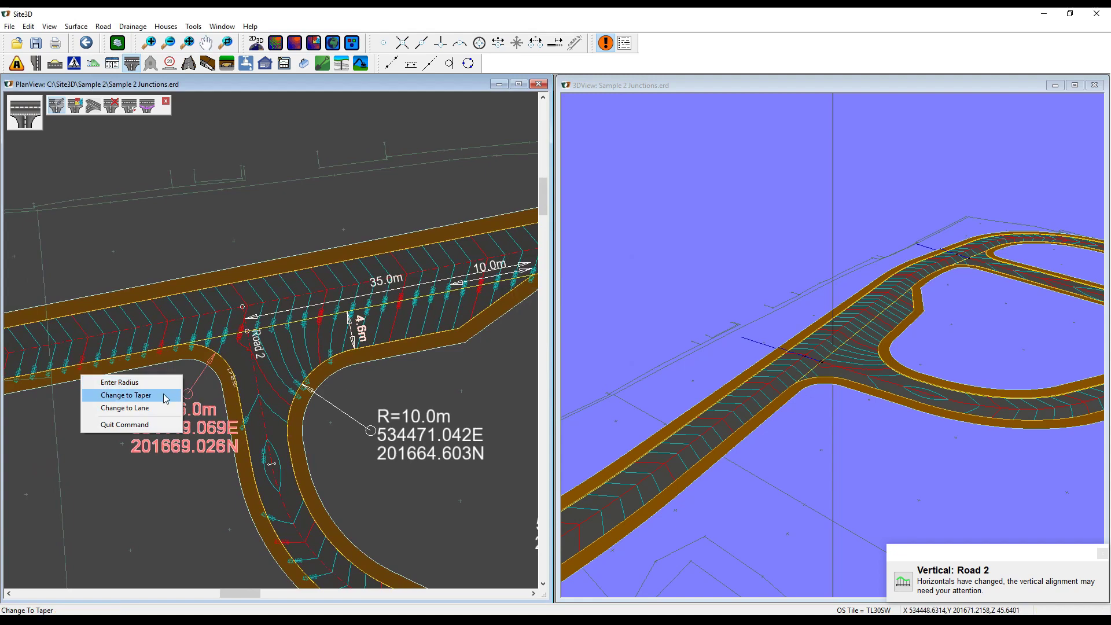
{"action": "left_click", "coordinate": [126, 395]}
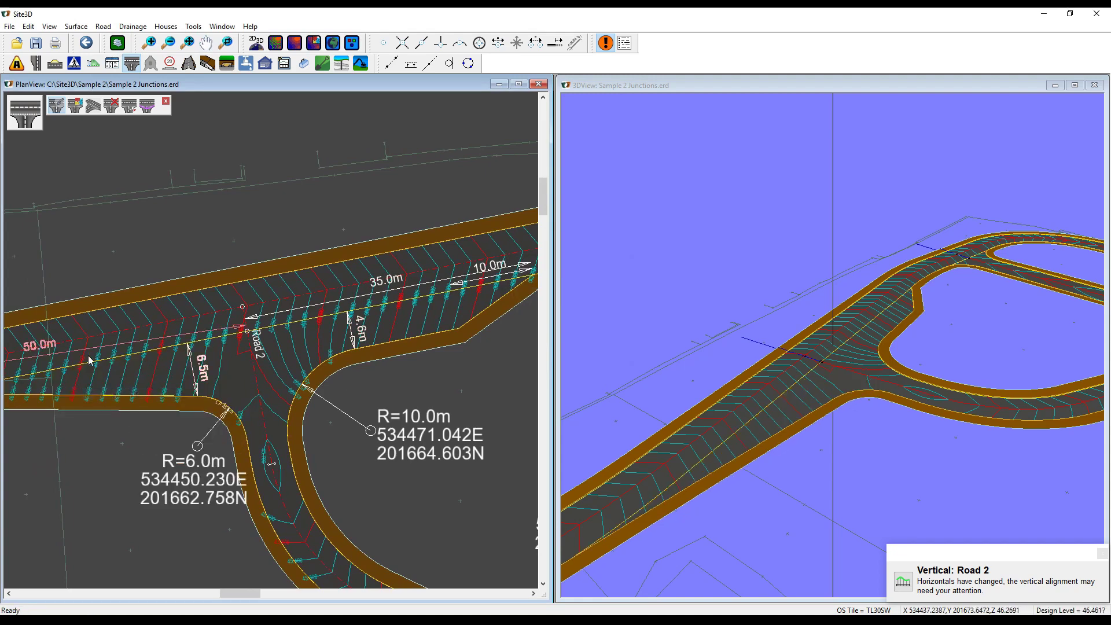
{"action": "left_click_drag", "start_coordinate": [79, 357], "coordinate": [22, 367]}
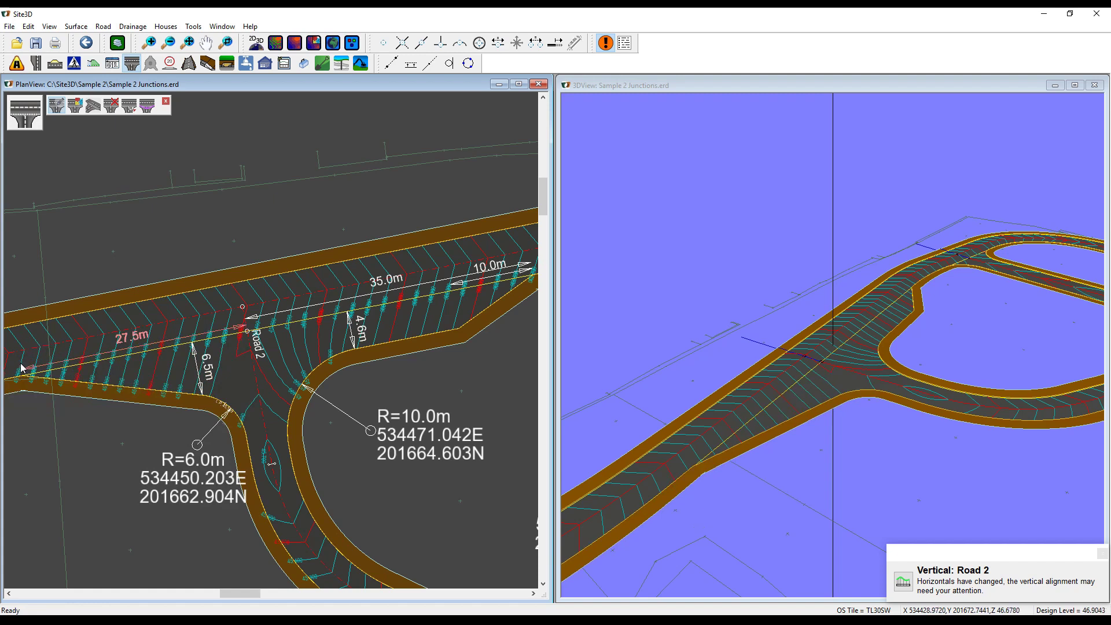
- Set the R=6.0m taper length to 25.0m and its offset to 4.000m
{"action": "right_click", "coordinate": [123, 341]}
{"action": "left_click", "coordinate": [102, 347]}
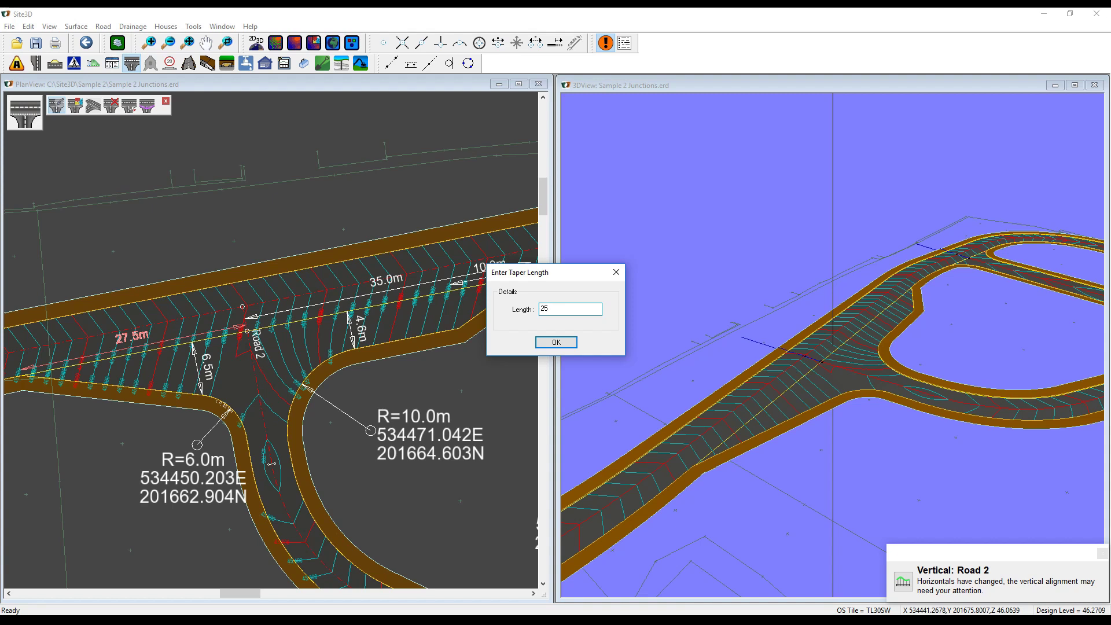
{"action": "type", "text": "25.0m"}
{"action": "left_click", "coordinate": [556, 342]}
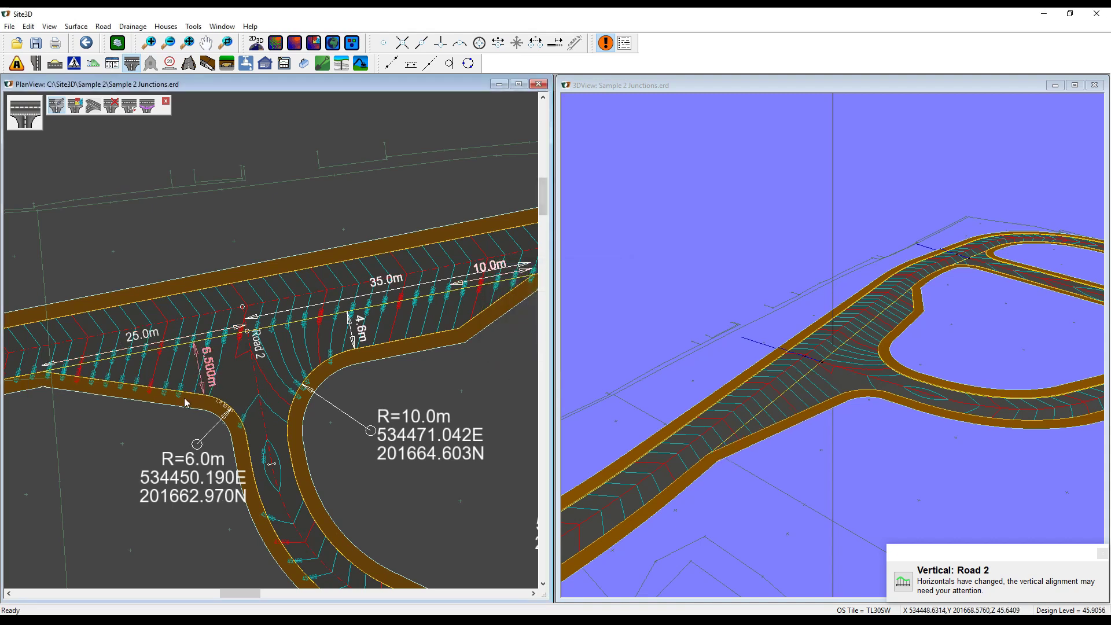
{"action": "left_click", "coordinate": [204, 396]}
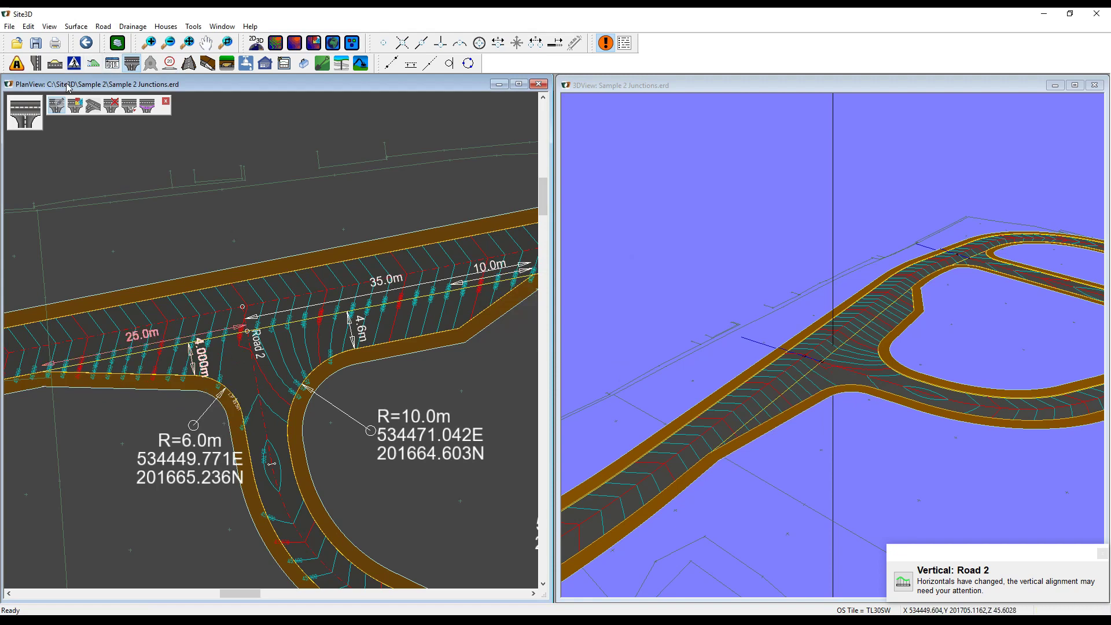
{"action": "left_click", "coordinate": [17, 63]}
- Move the Road 2 junction point slightly to the right with Move Point
{"action": "left_click", "coordinate": [111, 105]}
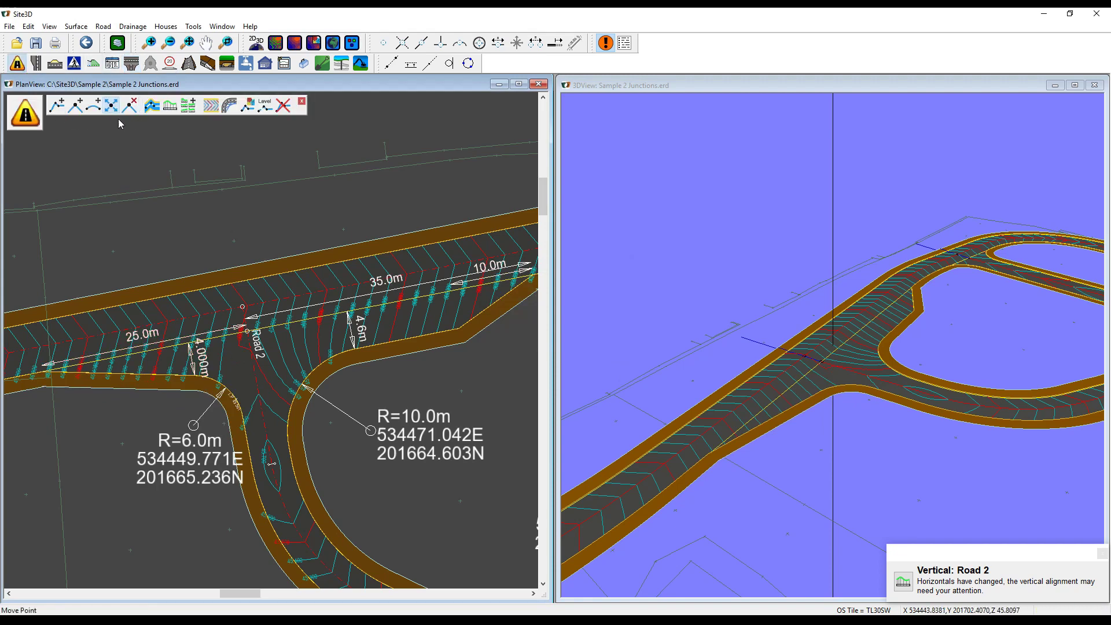
{"action": "mouse_move", "coordinate": [239, 331]}
{"action": "left_mouse_down"}
{"action": "mouse_move", "coordinate": [269, 327]}
{"action": "mouse_move", "coordinate": [221, 335]}
{"action": "mouse_move", "coordinate": [247, 329]}
{"action": "left_mouse_up"}
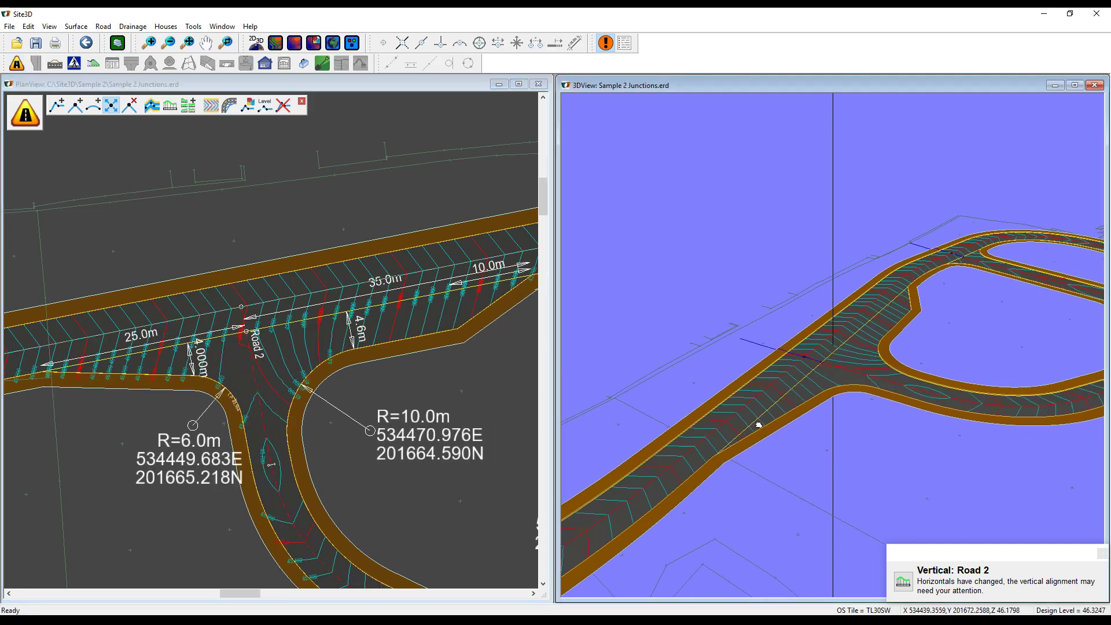